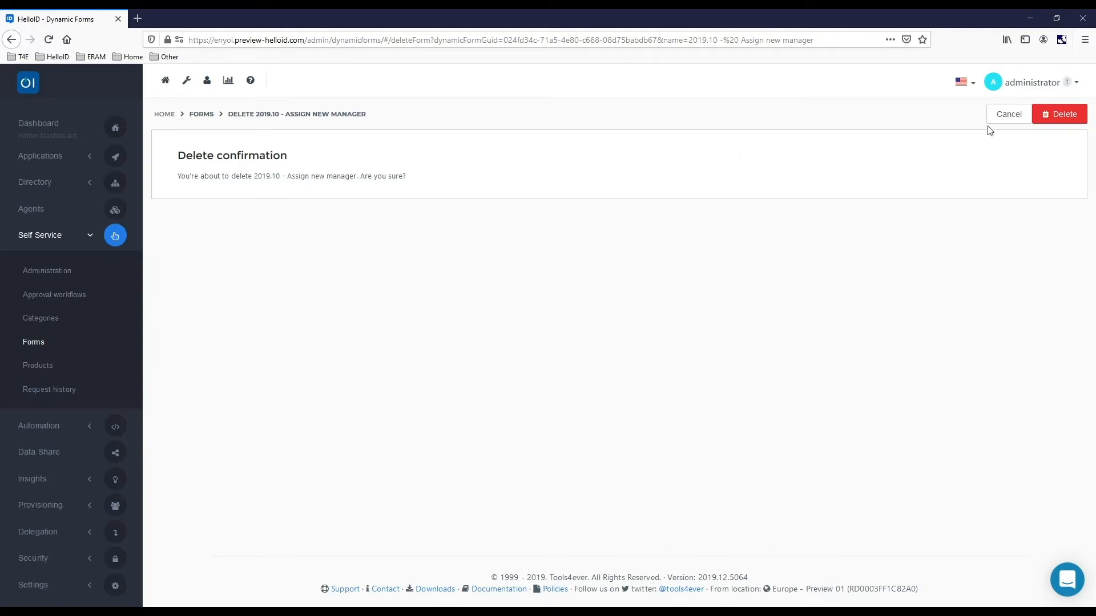
Cancel the pending form deletion and create a new form named "Today and now"
{"action": "left_click", "coordinate": [1003, 118]}
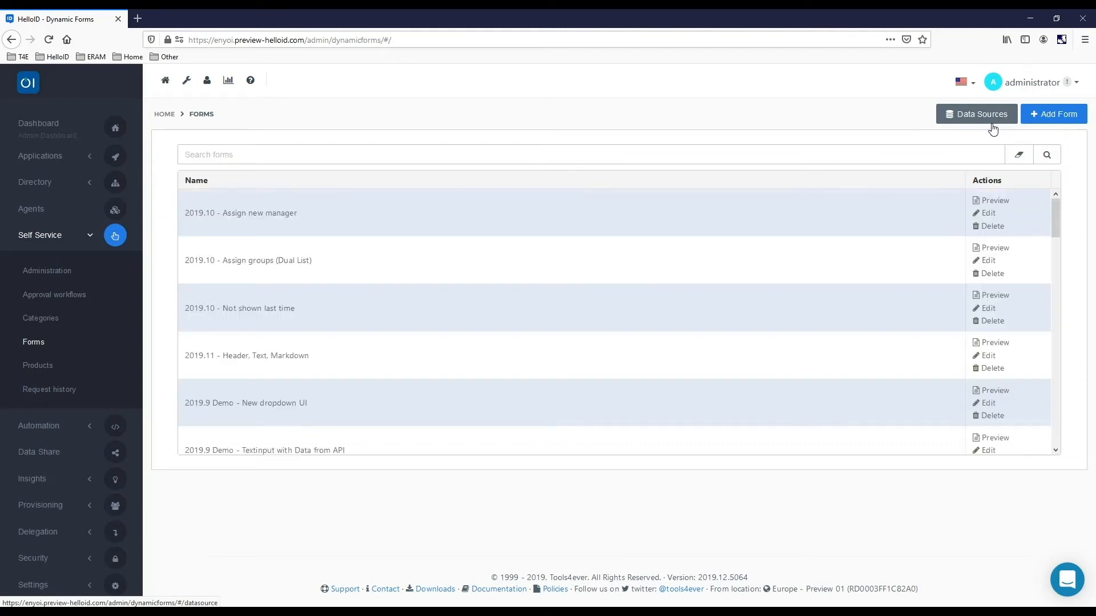
{"action": "left_click", "coordinate": [1056, 116]}
{"action": "left_click", "coordinate": [391, 188]}
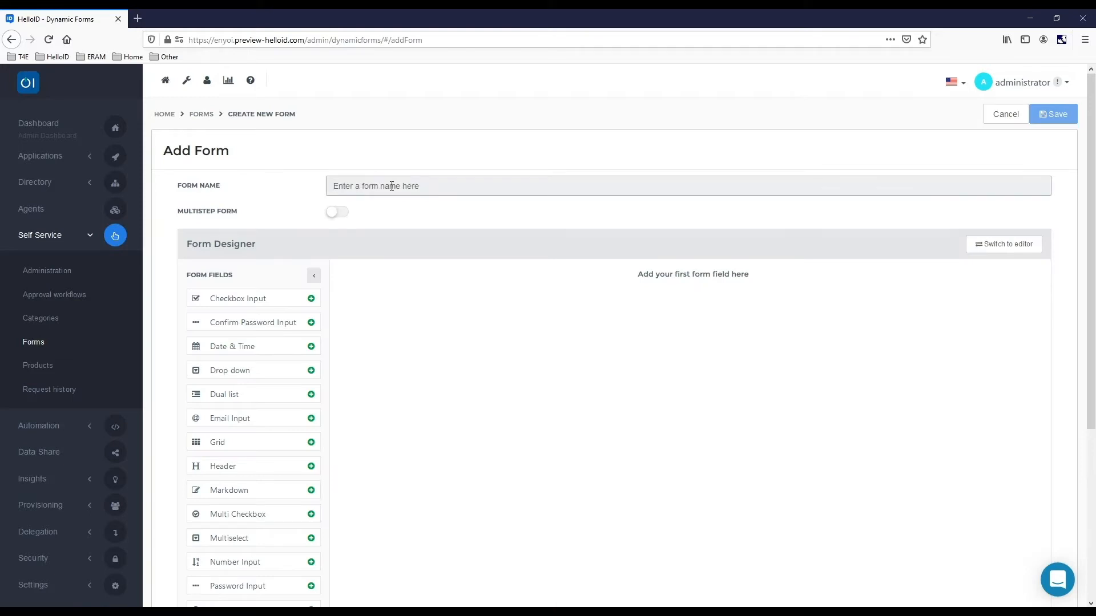
{"action": "type", "text": "Today and now"}
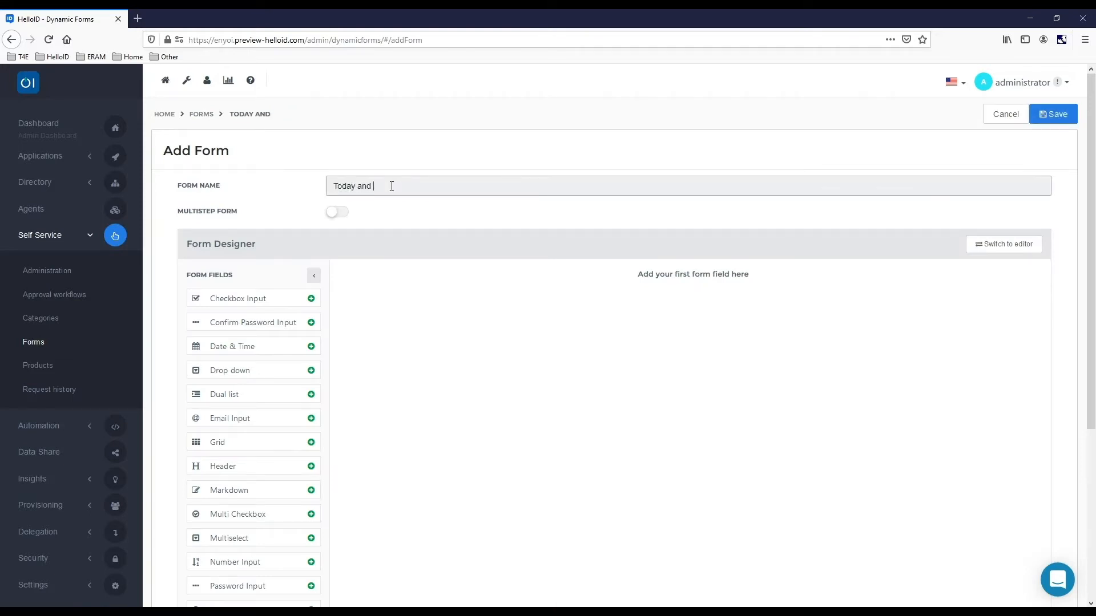
Add a Date & Time field and a Time field to the form
{"action": "left_click", "coordinate": [311, 347]}
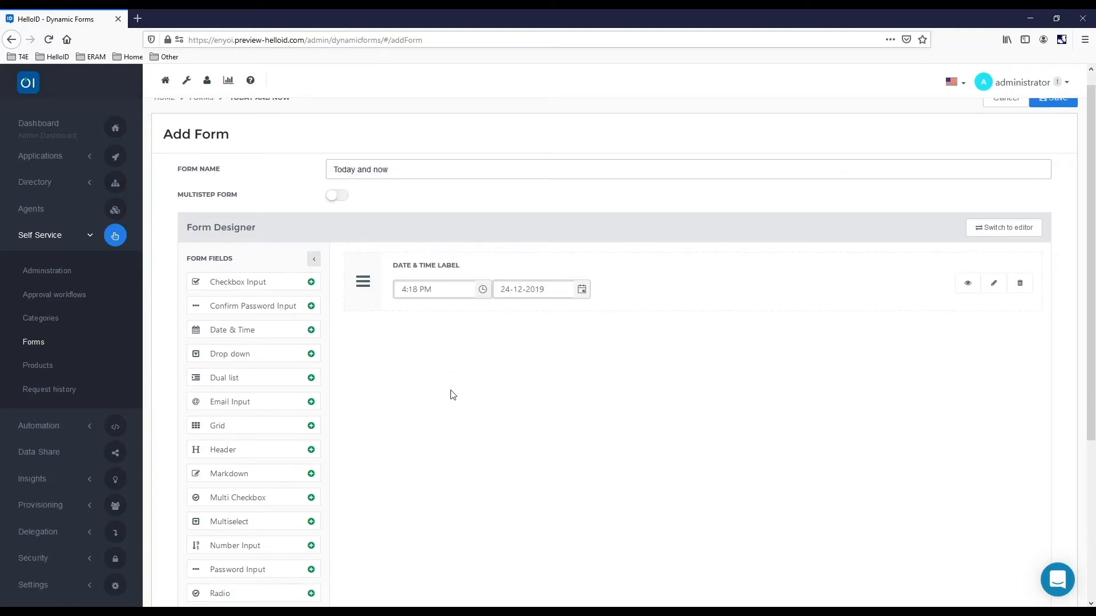
{"action": "scroll", "coordinate": [372, 426], "scroll_direction": "down", "scroll_amount": 5}
{"action": "left_click", "coordinate": [311, 461]}
{"action": "scroll", "coordinate": [609, 367], "scroll_direction": "up", "scroll_amount": 5}
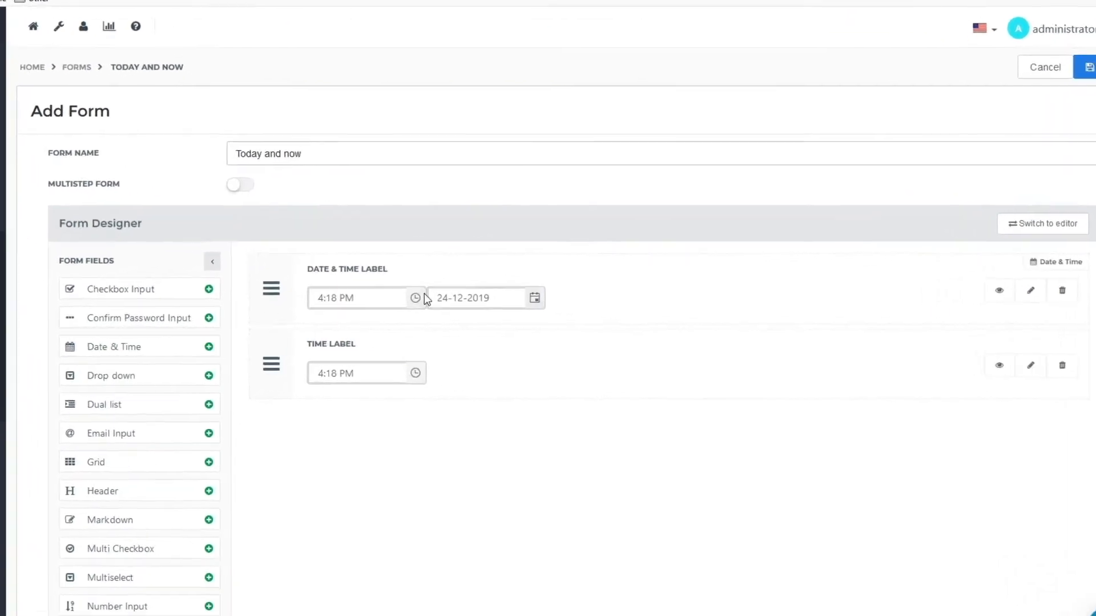
Make the Date & Time field use the "Today and now" data source with date_time as its value property
{"action": "left_click", "coordinate": [1036, 290]}
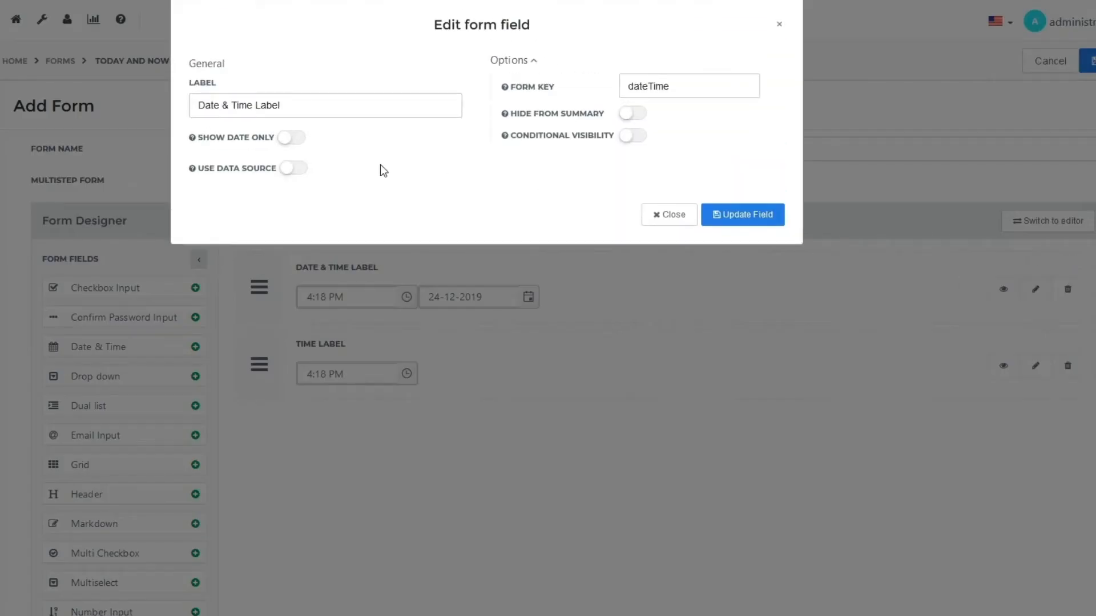
{"action": "left_click", "coordinate": [294, 169]}
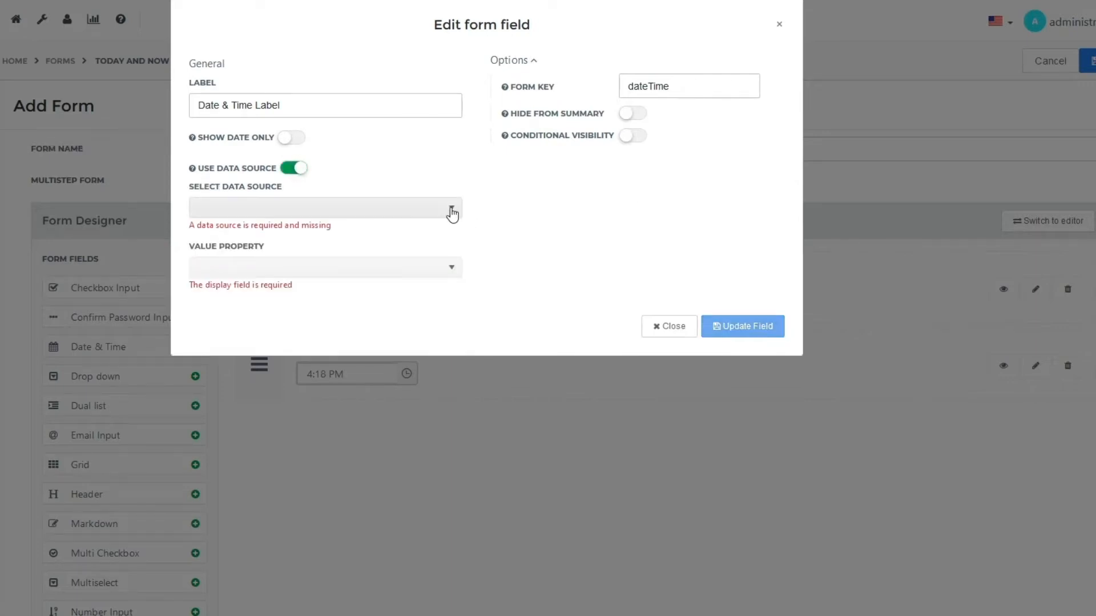
{"action": "left_click", "coordinate": [453, 210]}
{"action": "left_click_drag", "start_coordinate": [457, 253], "coordinate": [454, 350]}
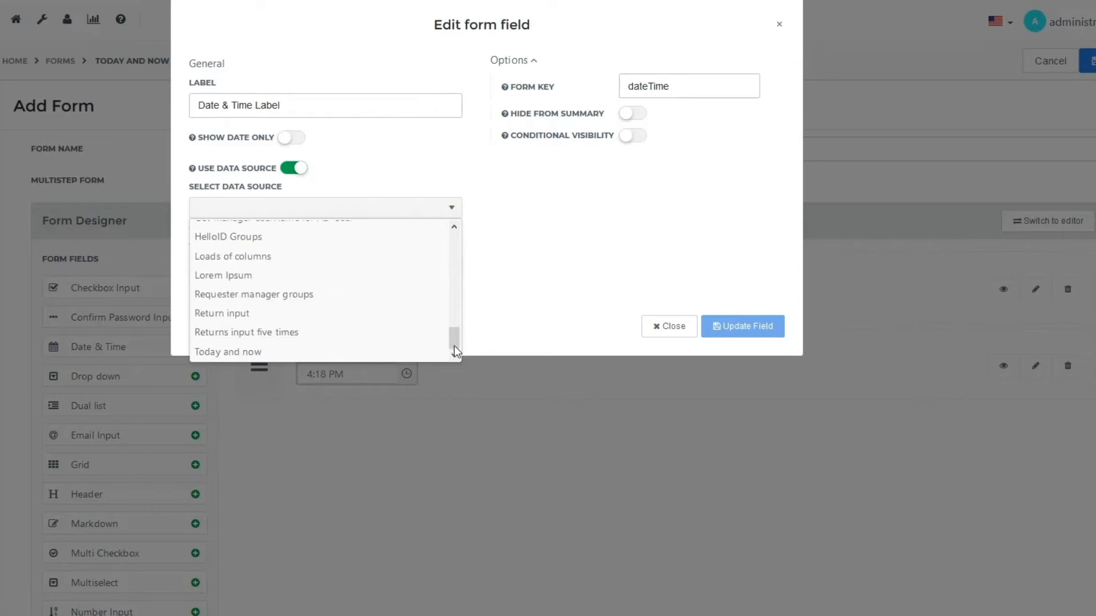
{"action": "left_click", "coordinate": [206, 353]}
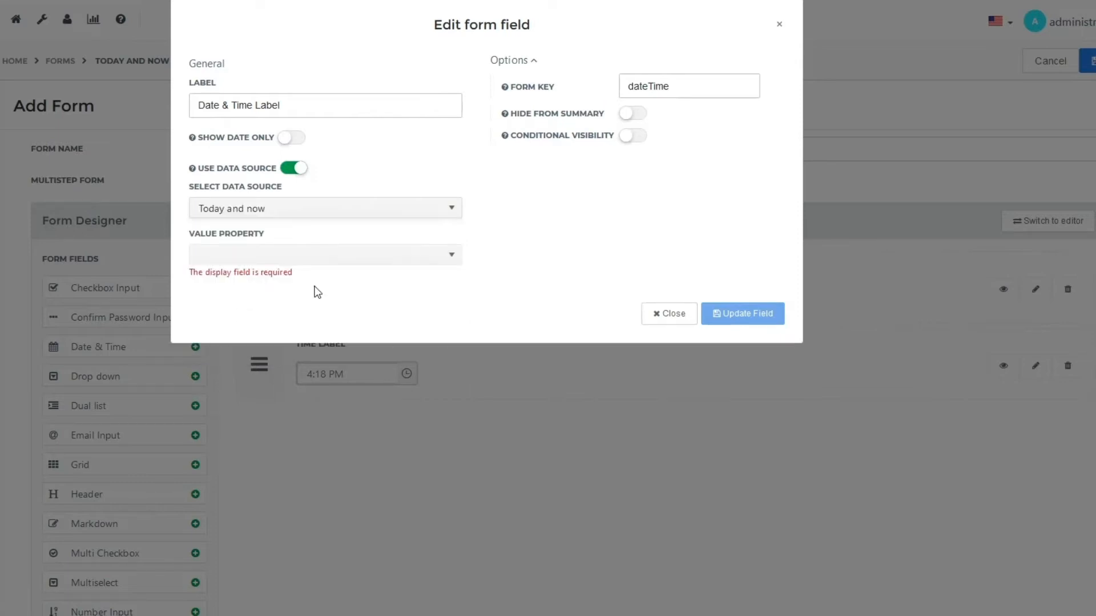
{"action": "left_click", "coordinate": [451, 258]}
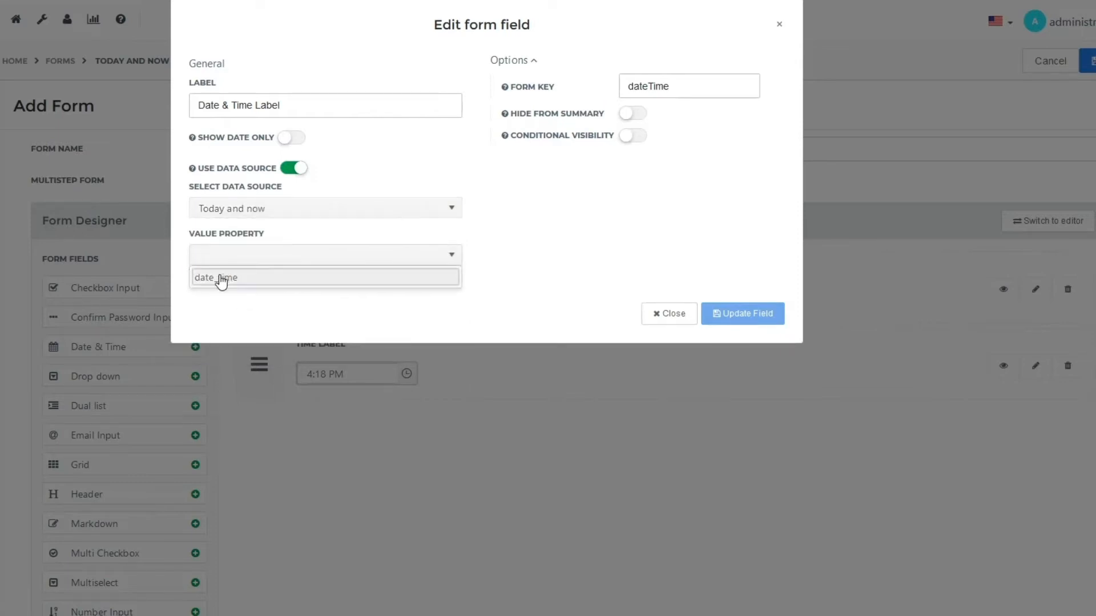
{"action": "left_click", "coordinate": [219, 276]}
{"action": "left_click", "coordinate": [763, 310]}
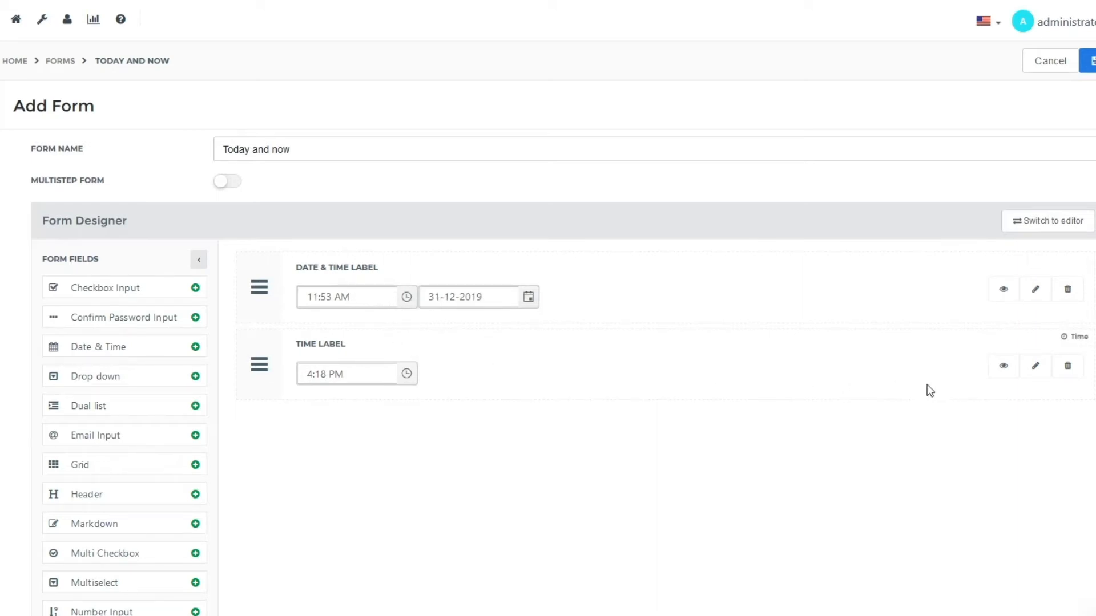
Link the Time field to the "Today and now" data source and set its value property to date_time
{"action": "left_click", "coordinate": [1036, 365]}
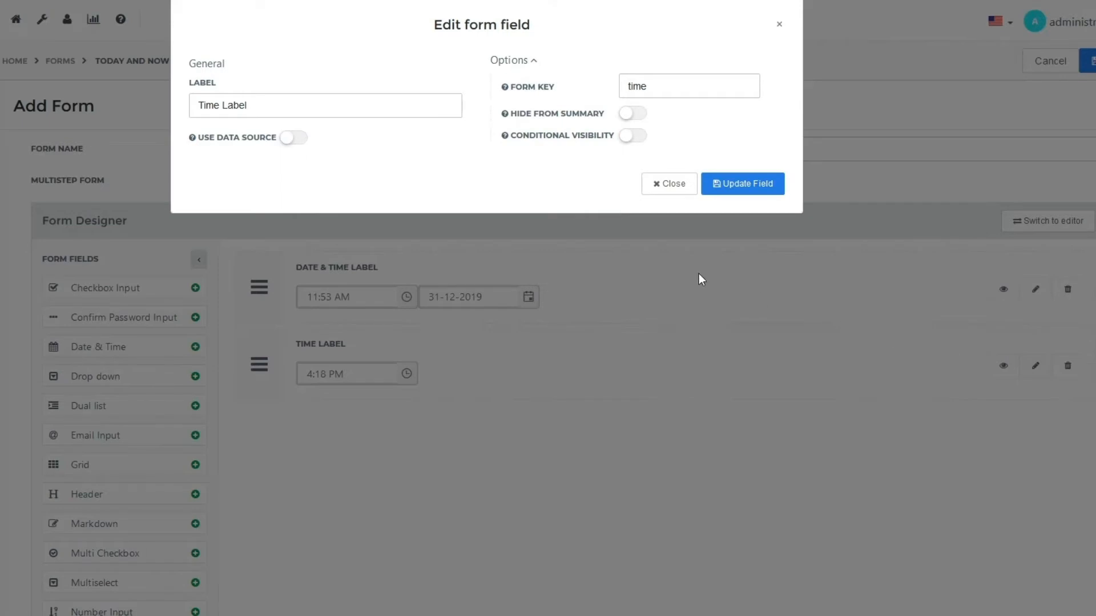
{"action": "left_click", "coordinate": [299, 141]}
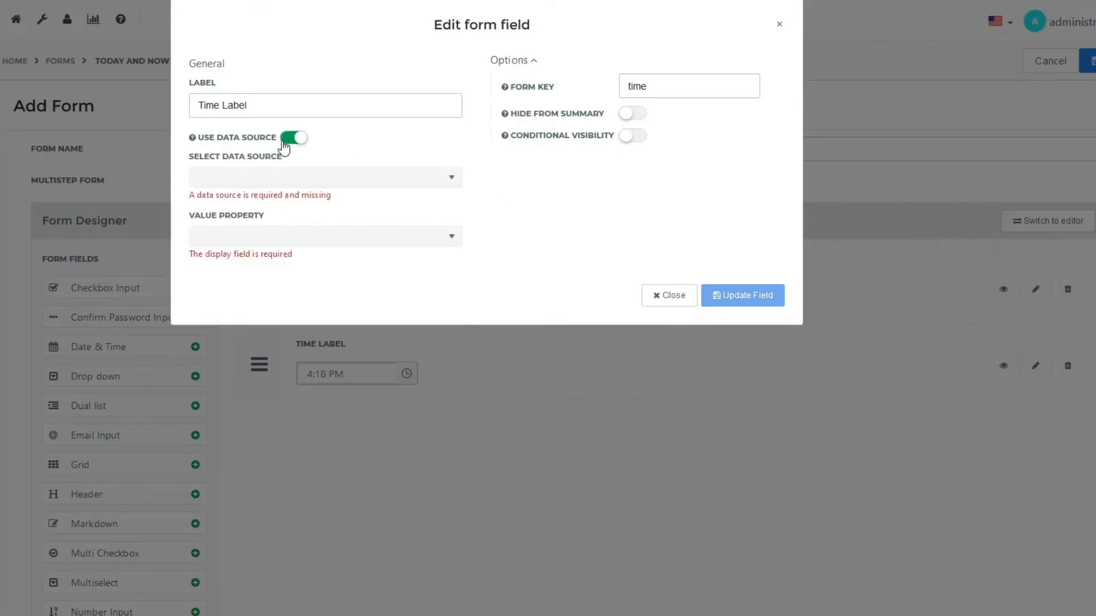
{"action": "left_click", "coordinate": [450, 179]}
{"action": "left_click_drag", "start_coordinate": [453, 212], "coordinate": [455, 326]}
{"action": "left_click", "coordinate": [258, 328]}
{"action": "left_click", "coordinate": [453, 225]}
{"action": "left_click", "coordinate": [263, 247]}
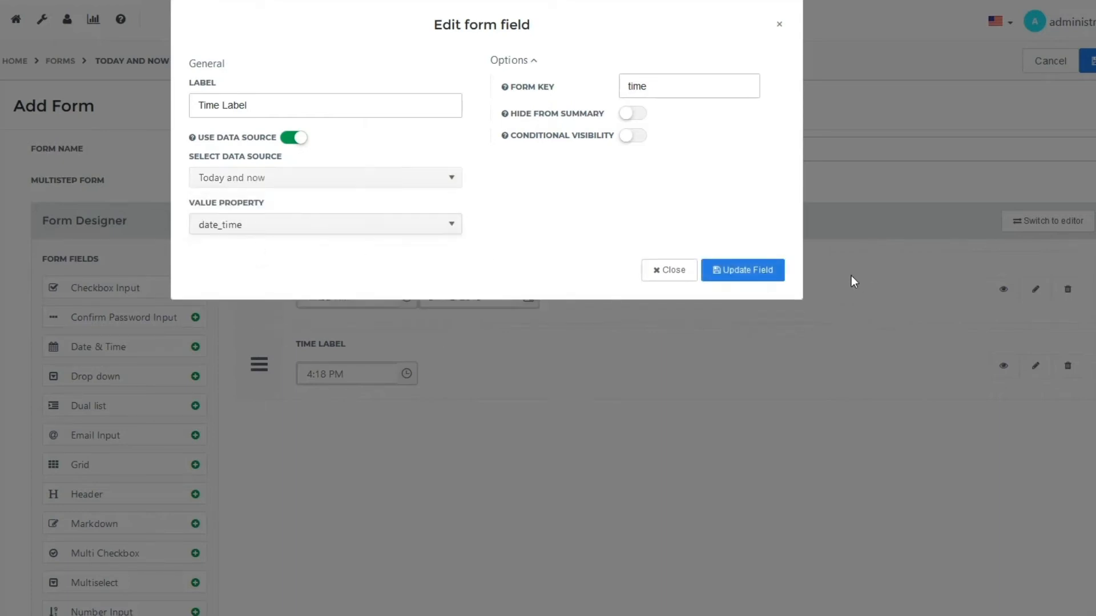
{"action": "left_click", "coordinate": [760, 275]}
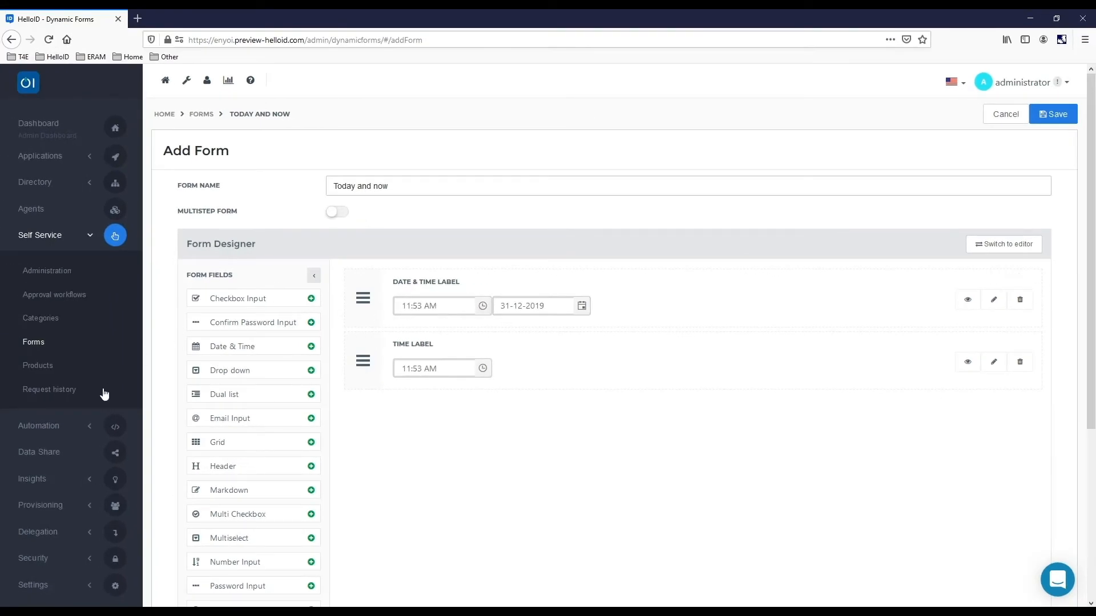
Search the automation tasks for "today" and open the "Today and now" task for editing
{"action": "left_click", "coordinate": [23, 427]}
{"action": "left_click", "coordinate": [32, 509]}
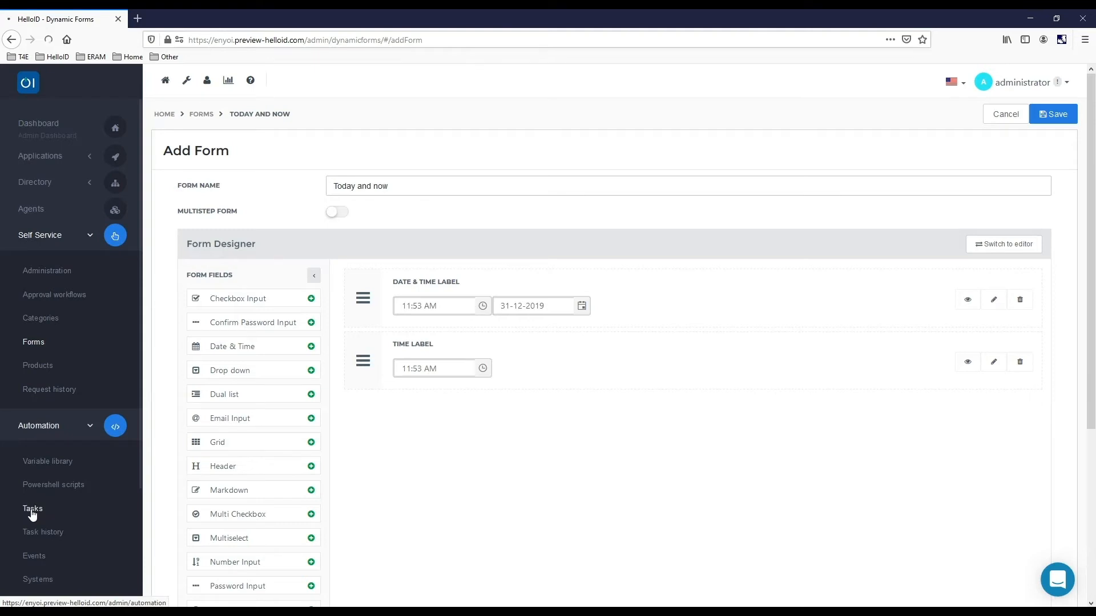
{"action": "left_click", "coordinate": [297, 156]}
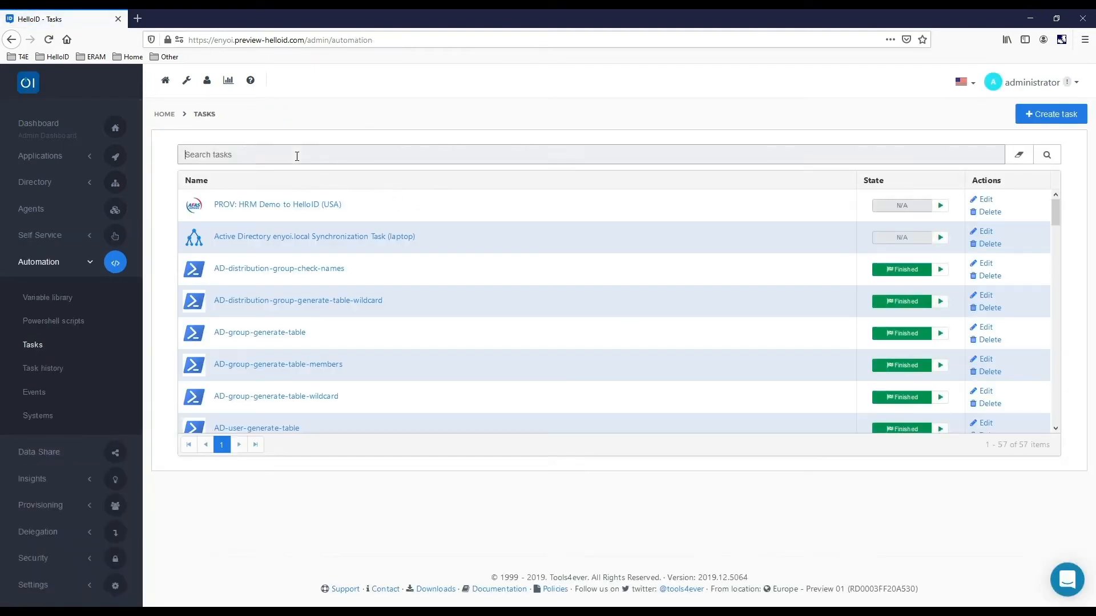
{"action": "type", "text": "today"}
{"action": "key", "text": "Return"}
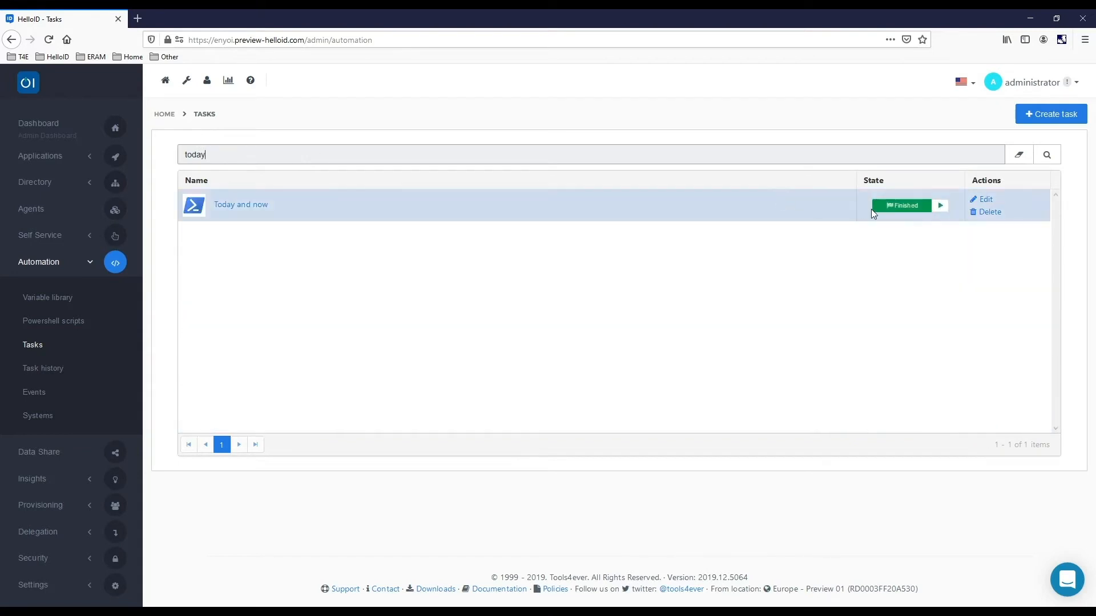
{"action": "left_click", "coordinate": [976, 201]}
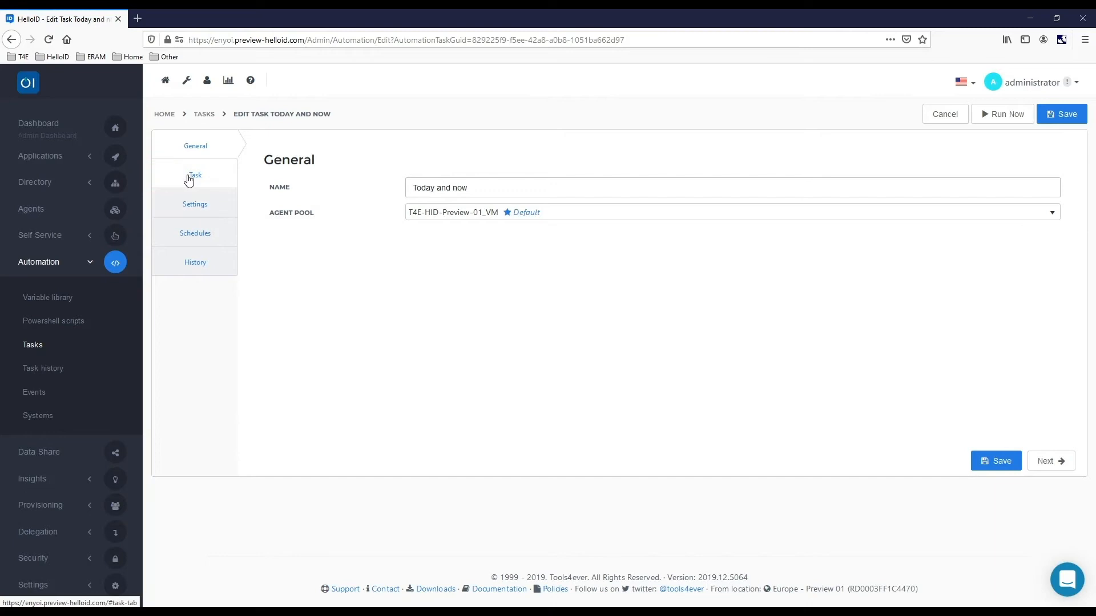
Examine the date_time property and its timestamp value in the task's PowerShell script
{"action": "left_click", "coordinate": [189, 180]}
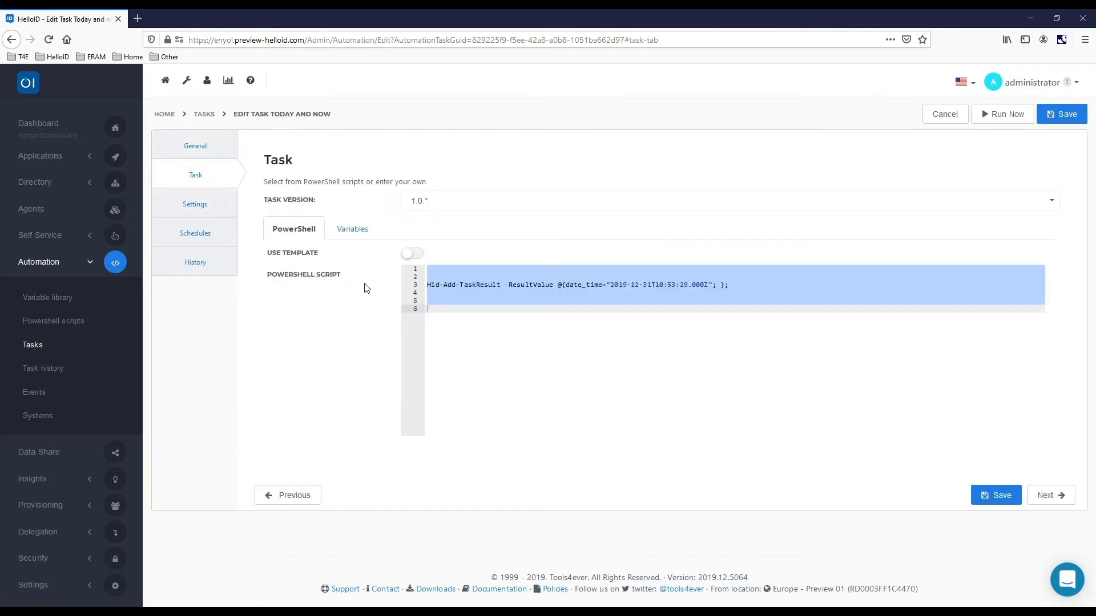
{"action": "left_click_drag", "start_coordinate": [610, 285], "coordinate": [709, 285]}
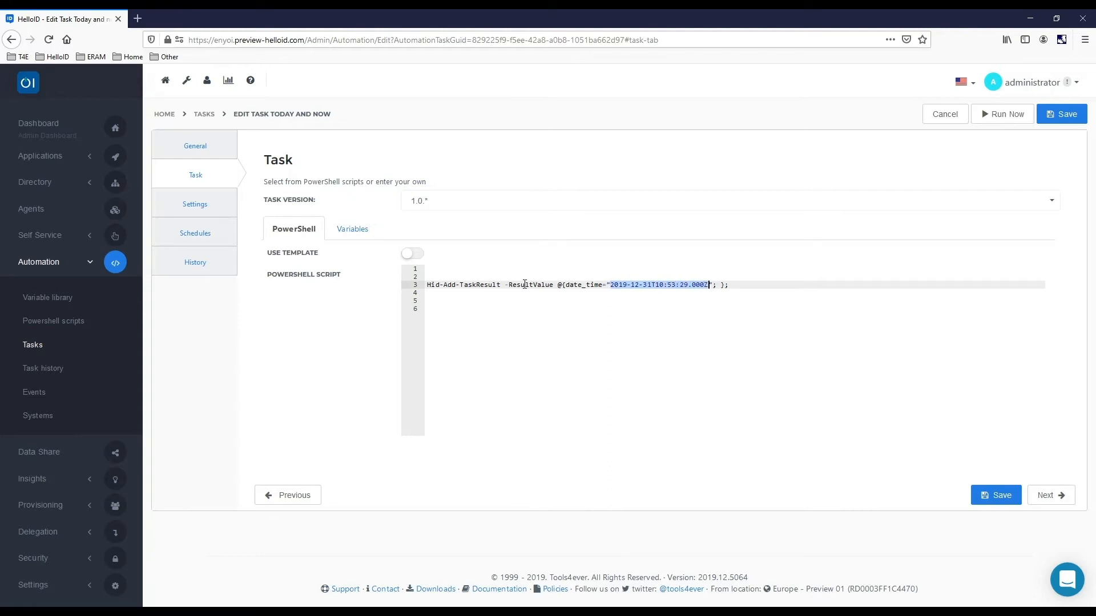
{"action": "left_click", "coordinate": [577, 284]}
{"action": "double_click", "coordinate": [589, 285]}
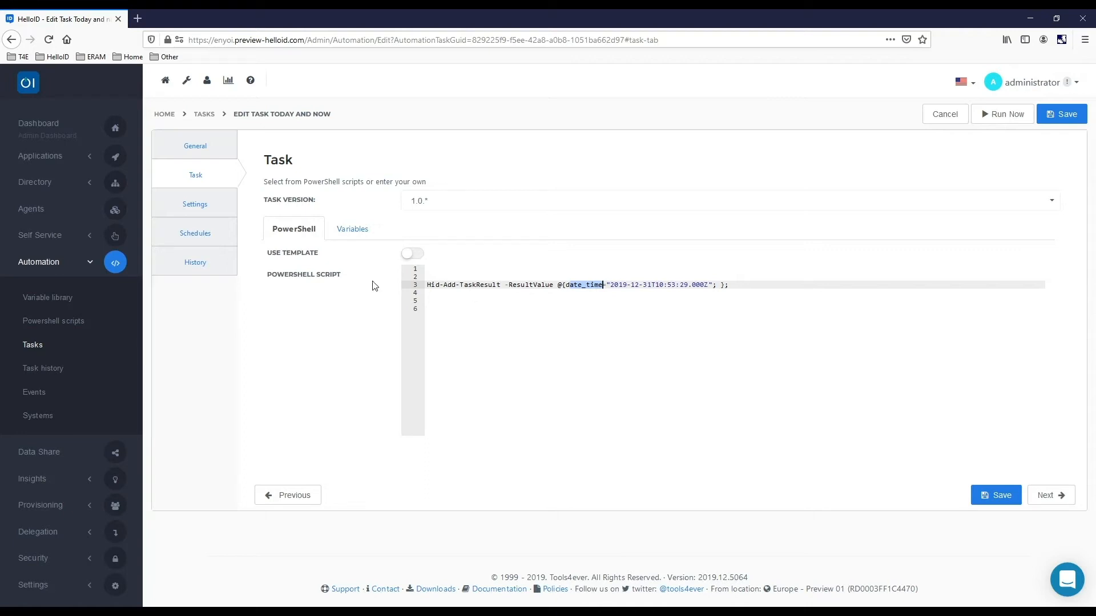
Search the form data sources for "today", open "Today and now", and execute its task to inspect the date_time output
{"action": "left_click", "coordinate": [58, 236]}
{"action": "left_click", "coordinate": [36, 343]}
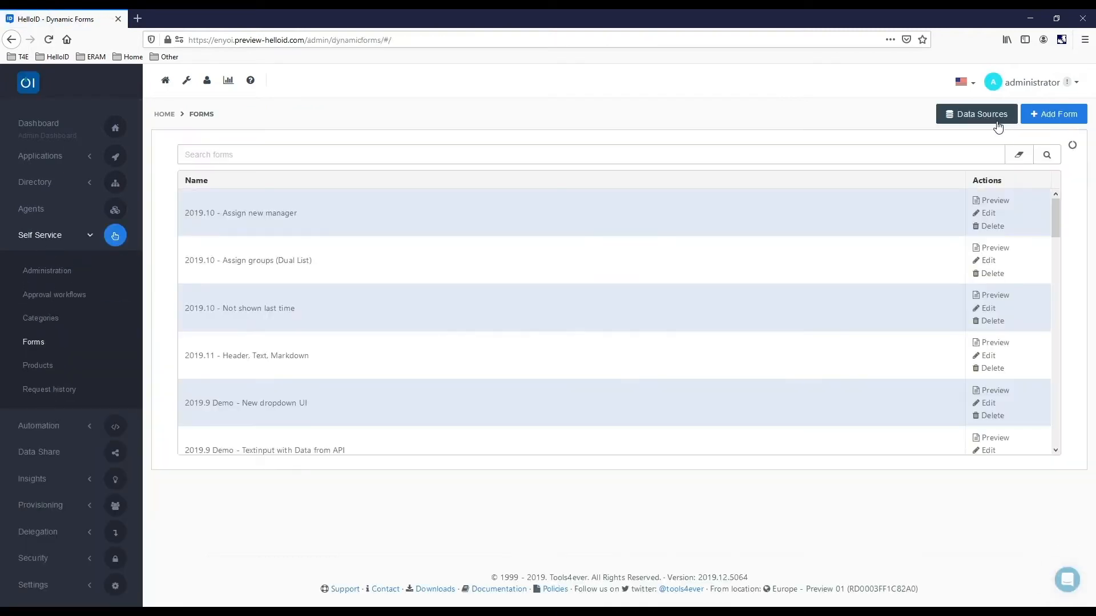
{"action": "left_click", "coordinate": [998, 123]}
{"action": "type", "text": "today"}
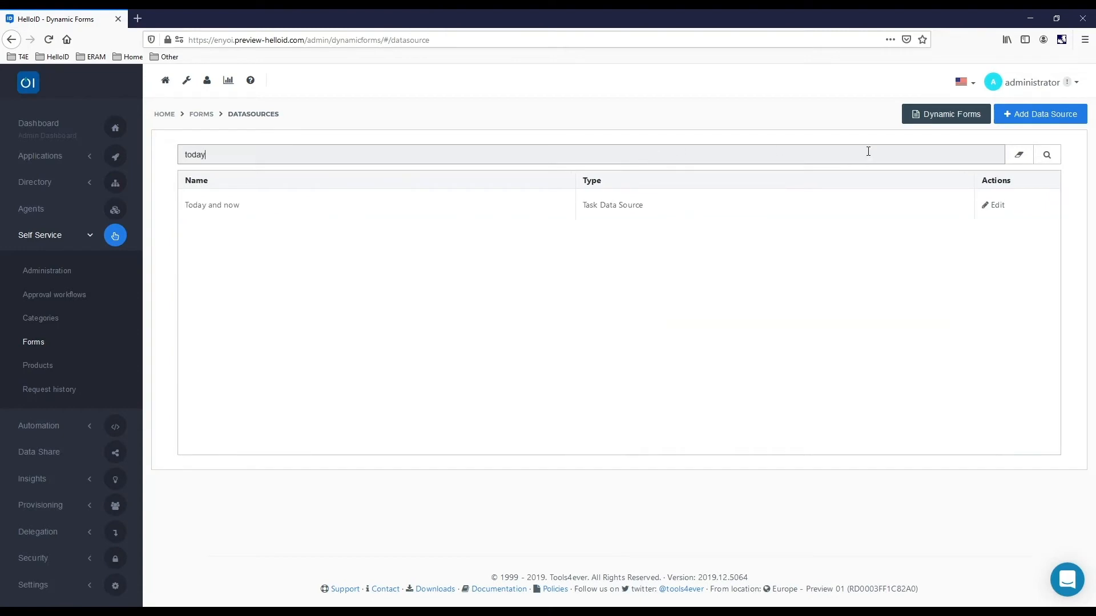
{"action": "left_click", "coordinate": [994, 207]}
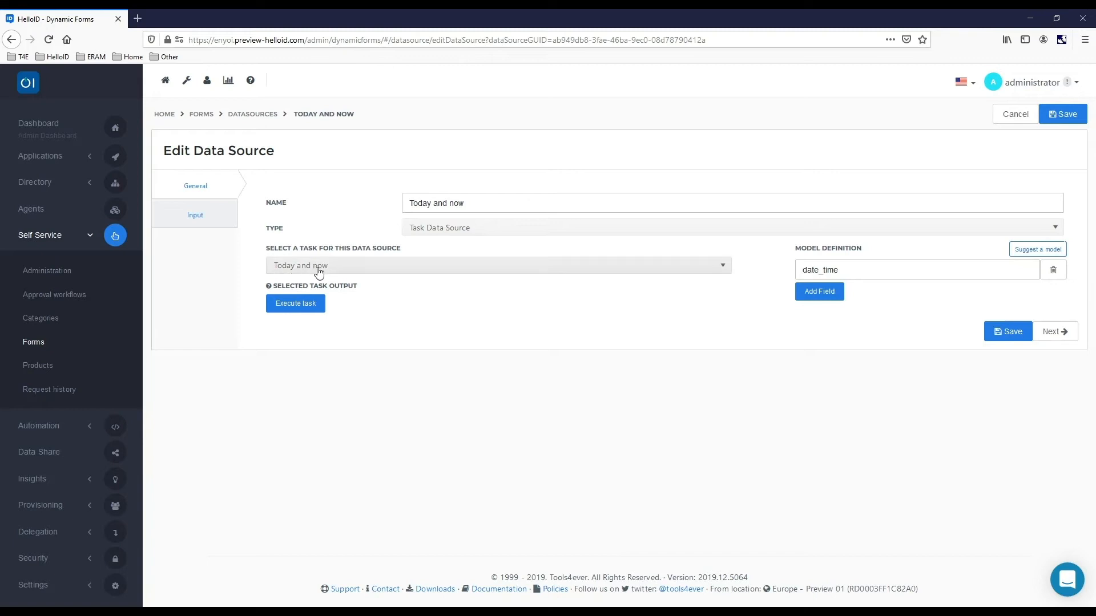
{"action": "left_click", "coordinate": [296, 306]}
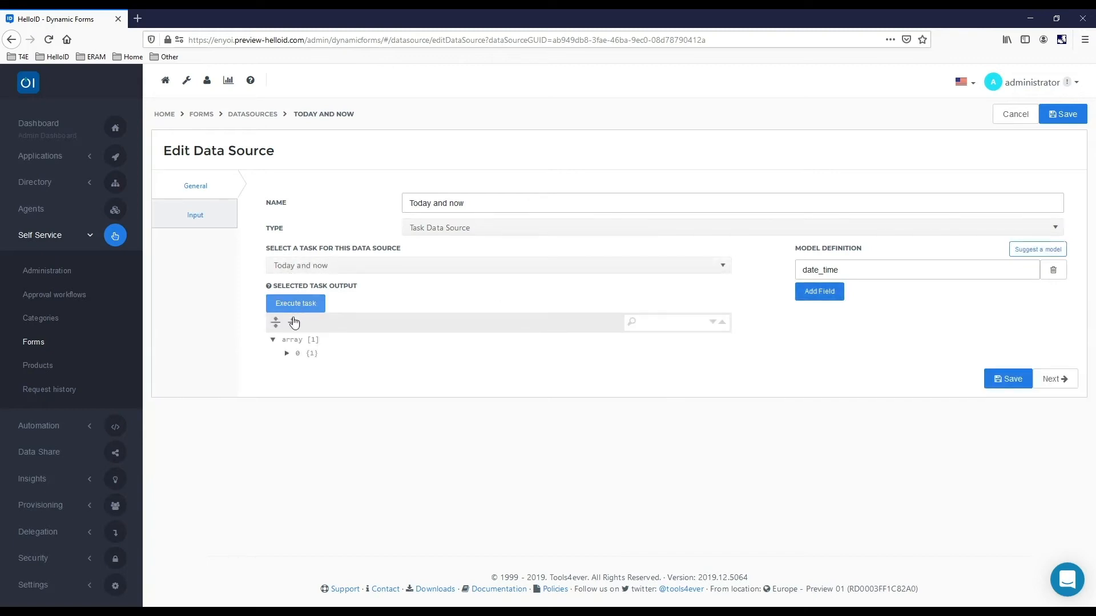
{"action": "left_click", "coordinate": [286, 354]}
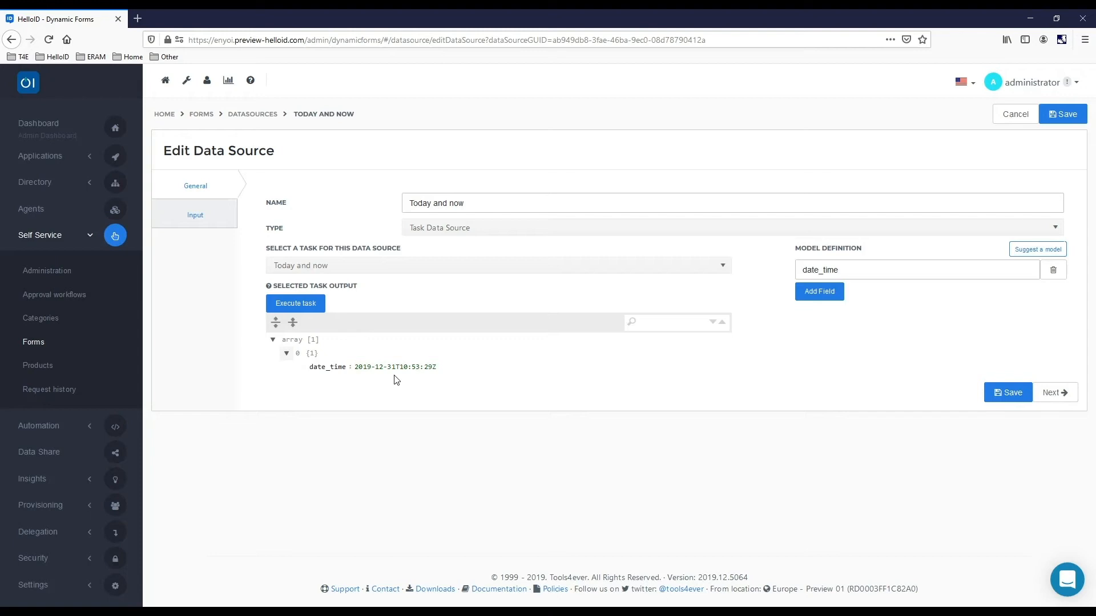
Search the forms for "groep" and open "AD Account - Groepslidmaatschappen beheren" for editing
{"action": "left_click", "coordinate": [213, 116]}
{"action": "left_click", "coordinate": [233, 157]}
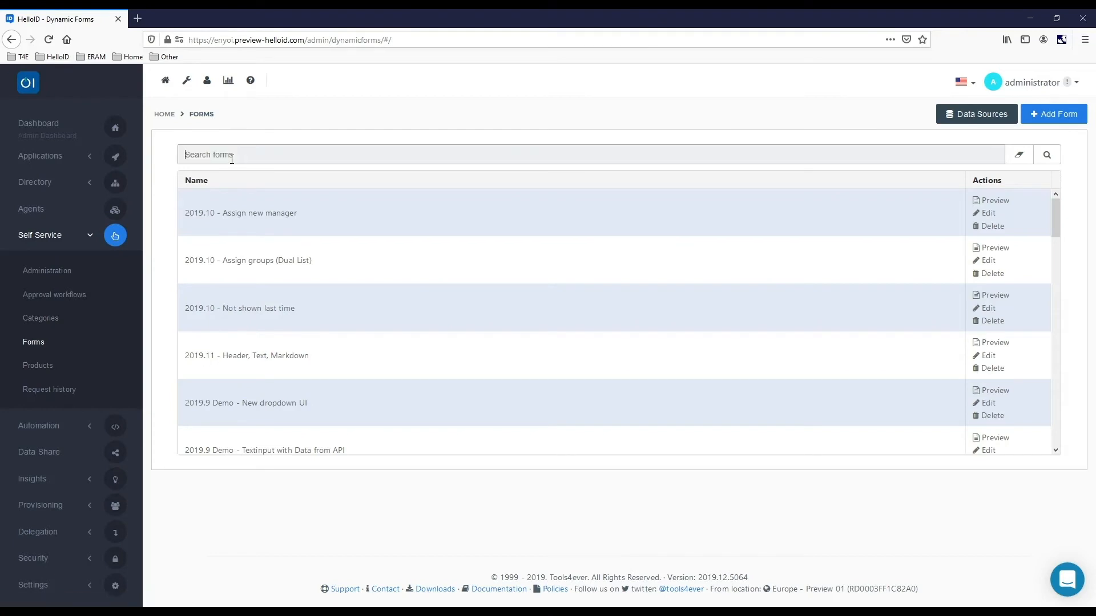
{"action": "type", "text": "groep"}
{"action": "key", "text": "Return"}
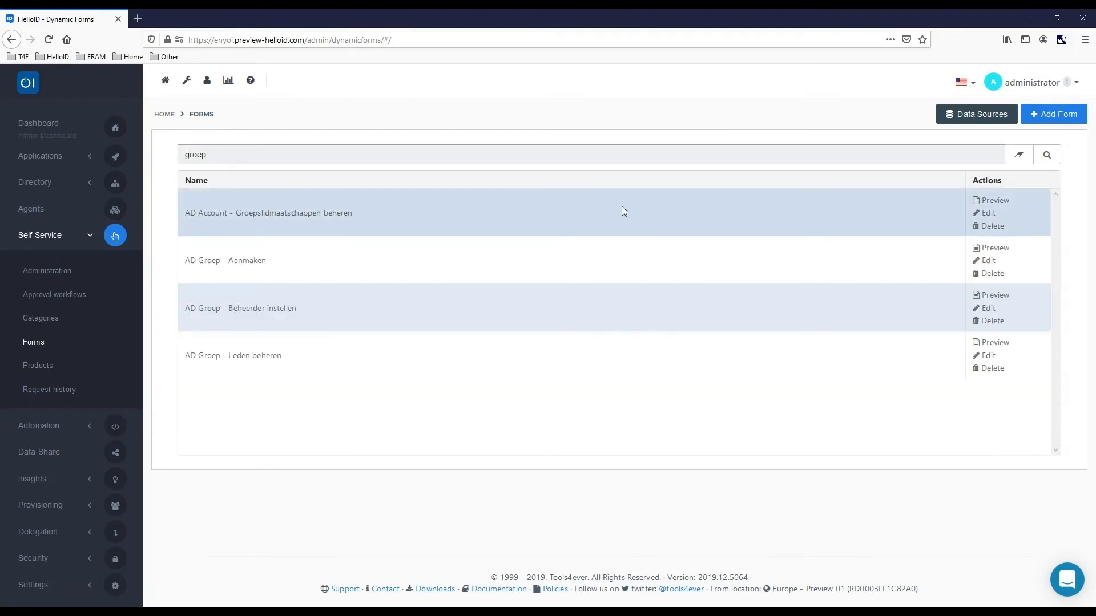
{"action": "left_click", "coordinate": [988, 214]}
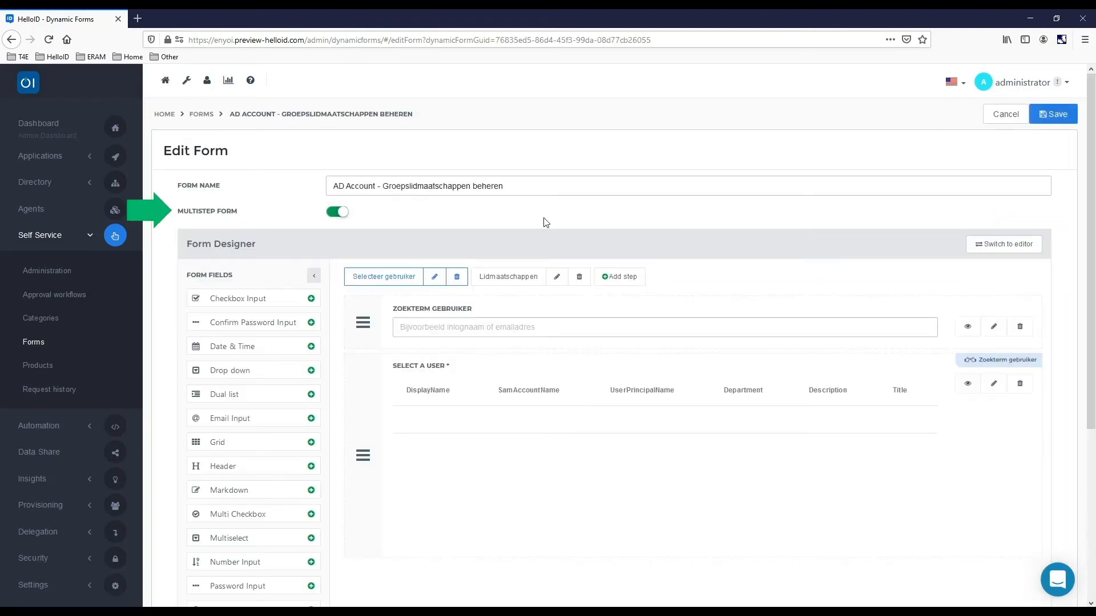
Label the dual list's left column "All the groups" and right column "Groups member of" in the form's Lidmaatschappen step
{"action": "left_click", "coordinate": [502, 276]}
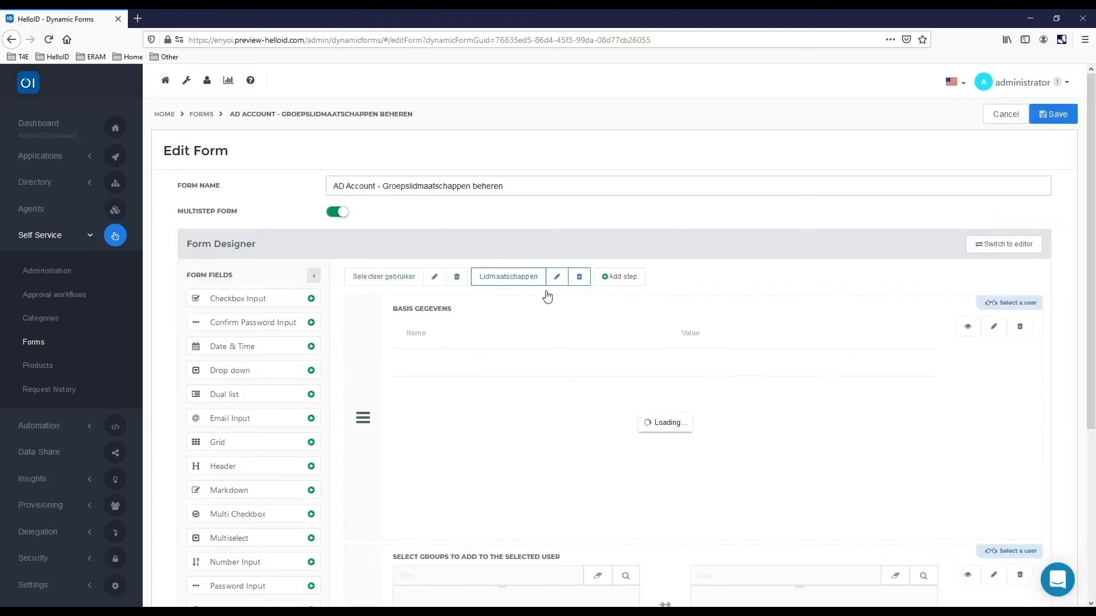
{"action": "scroll", "coordinate": [942, 371], "scroll_direction": "down", "scroll_amount": 4}
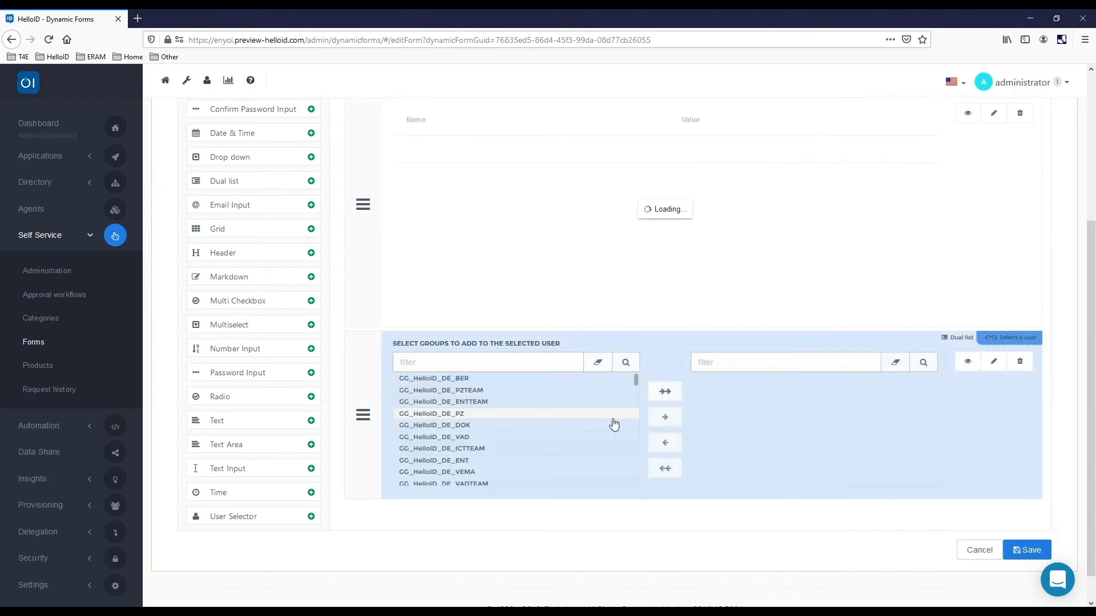
{"action": "left_click", "coordinate": [995, 364]}
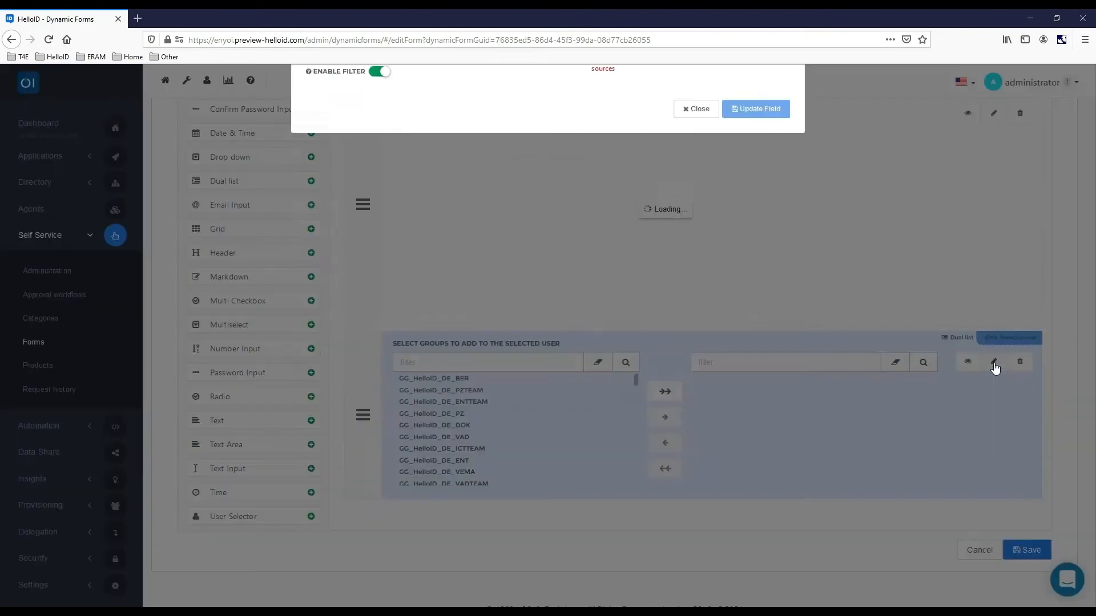
{"action": "left_click", "coordinate": [725, 120]}
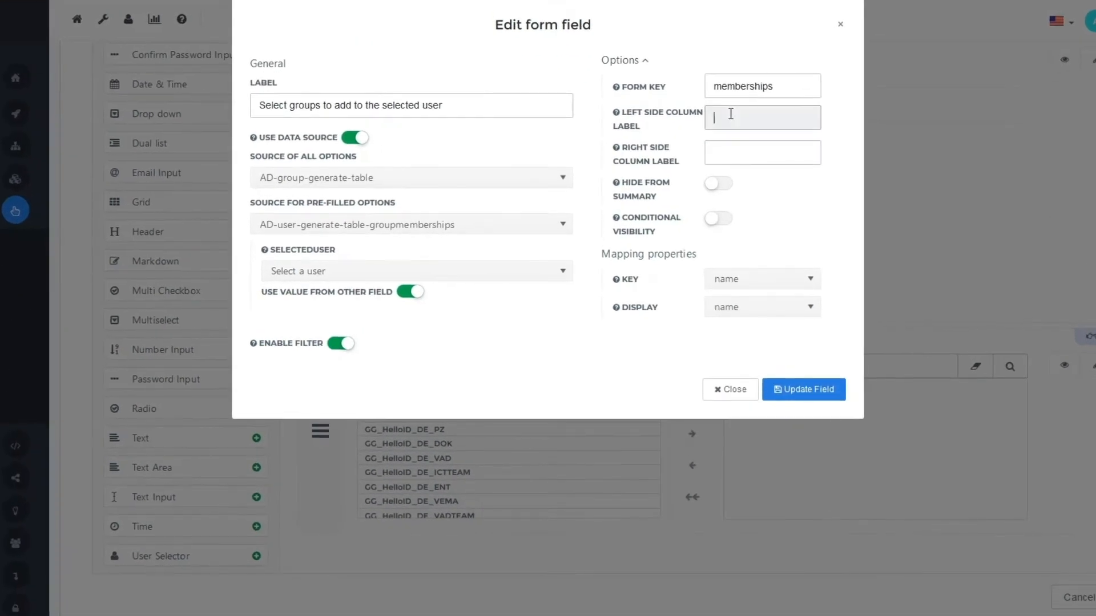
{"action": "type", "text": "All the groups"}
{"action": "left_click", "coordinate": [736, 156]}
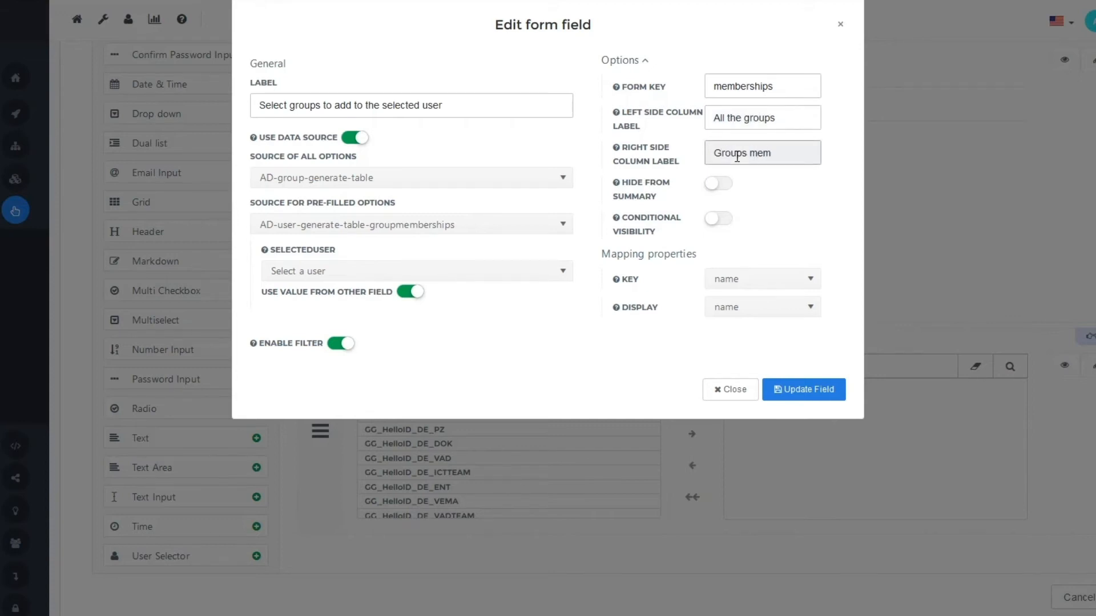
{"action": "type", "text": "Groups member of"}
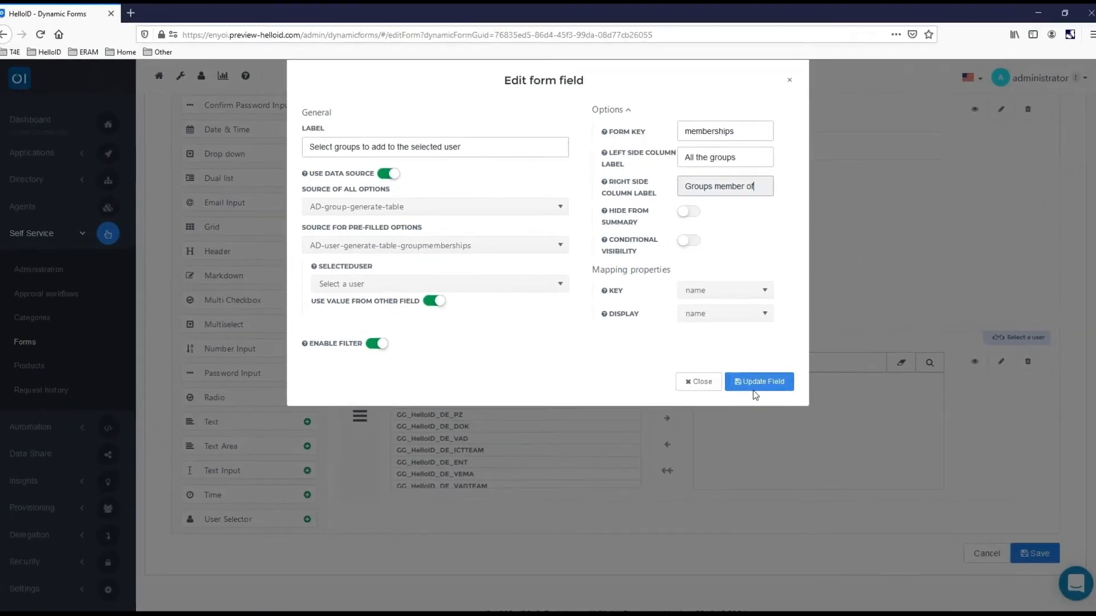
{"action": "left_click", "coordinate": [794, 393]}
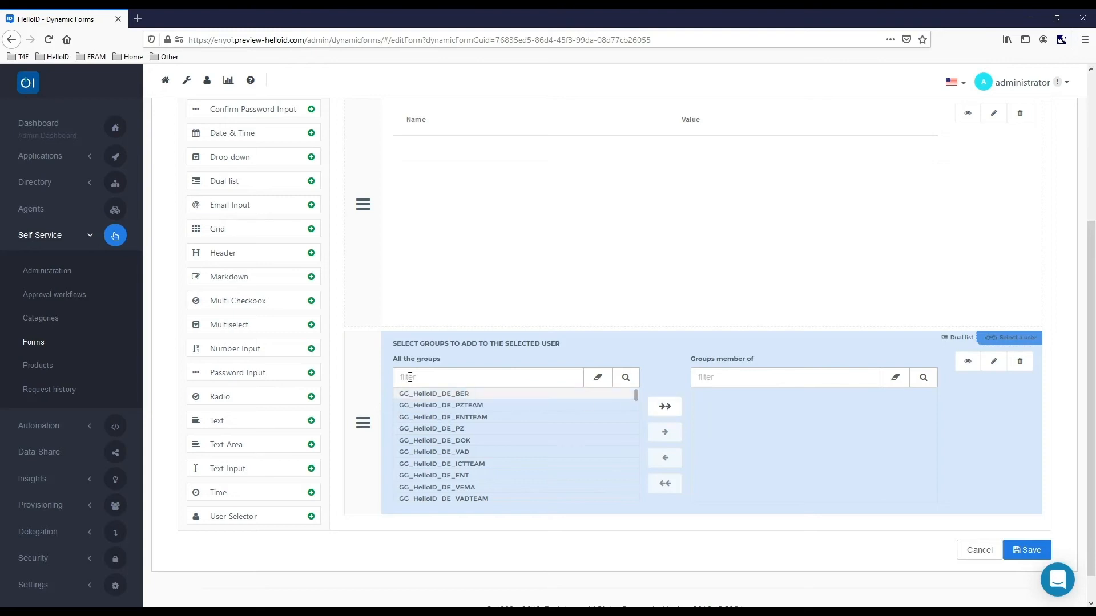
Search the self service products for "vi" and open MS Visio for editing
{"action": "left_click", "coordinate": [33, 366]}
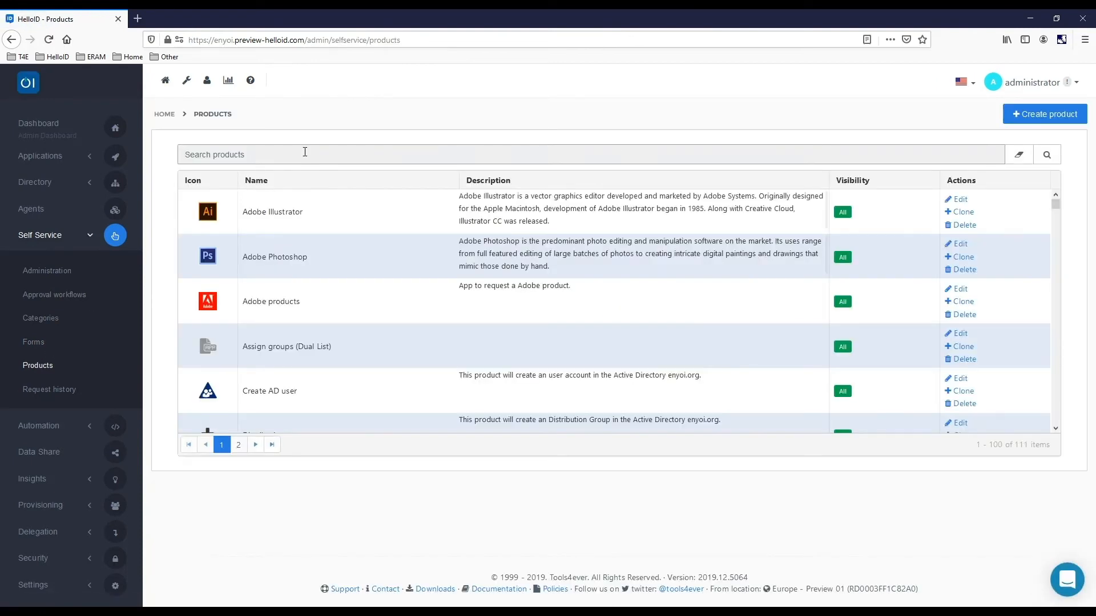
{"action": "type", "text": "vi"}
{"action": "left_click", "coordinate": [958, 201]}
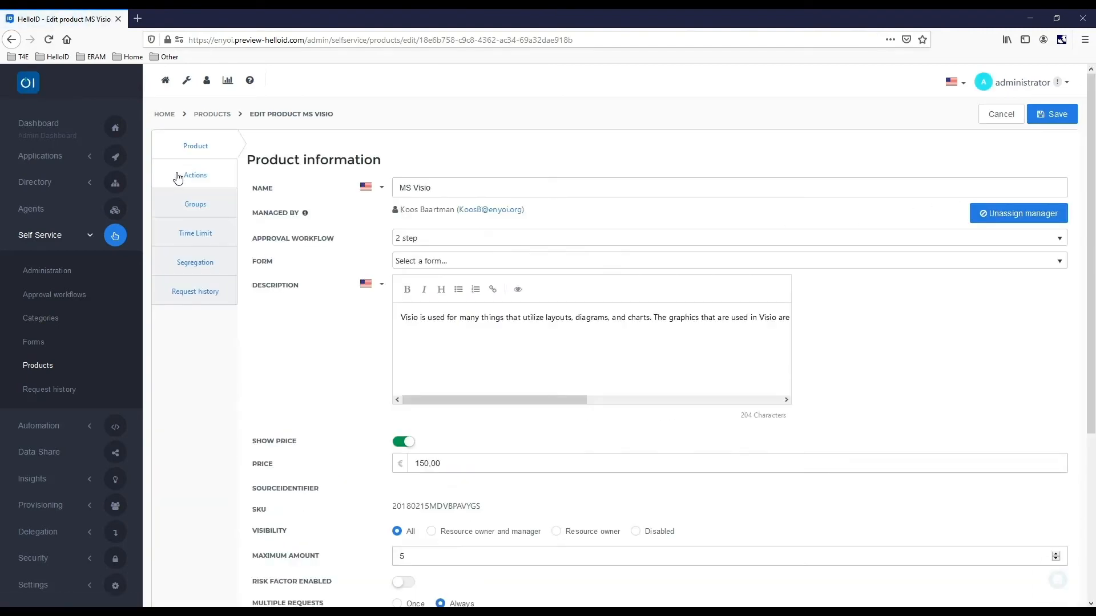
Examine the variables of MS Visio's Display approver action, including the json variable approver, and close the action
{"action": "left_click", "coordinate": [178, 177]}
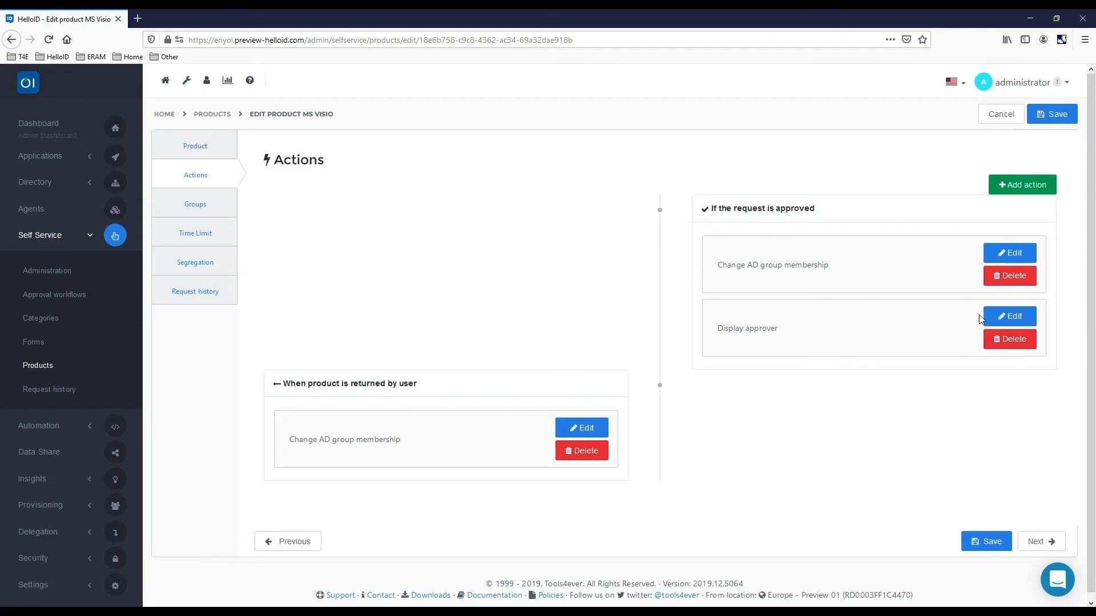
{"action": "left_click", "coordinate": [1008, 319]}
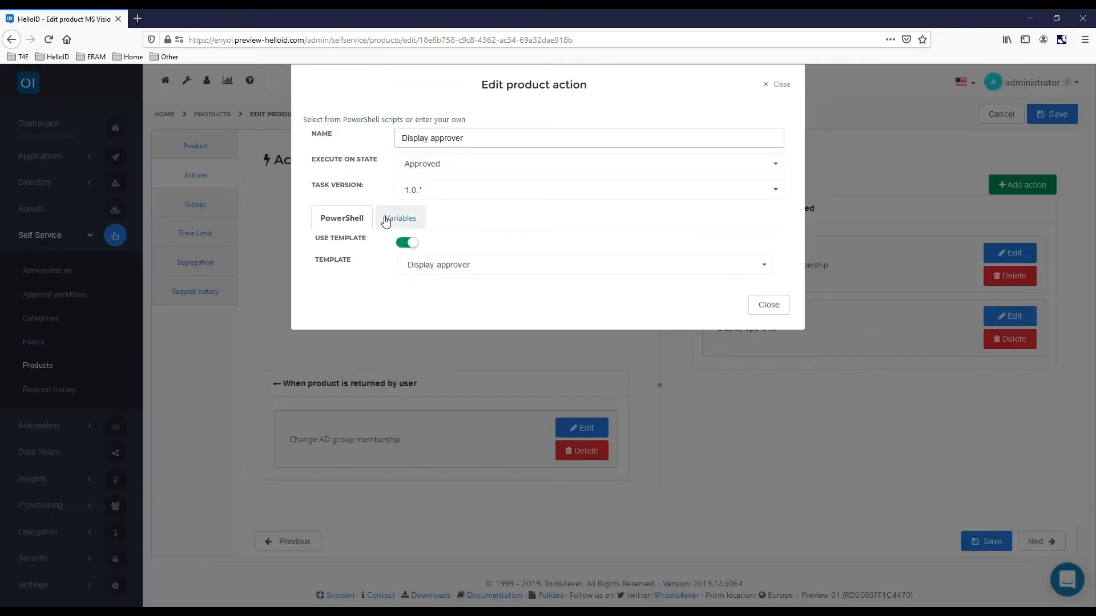
{"action": "left_click", "coordinate": [392, 222]}
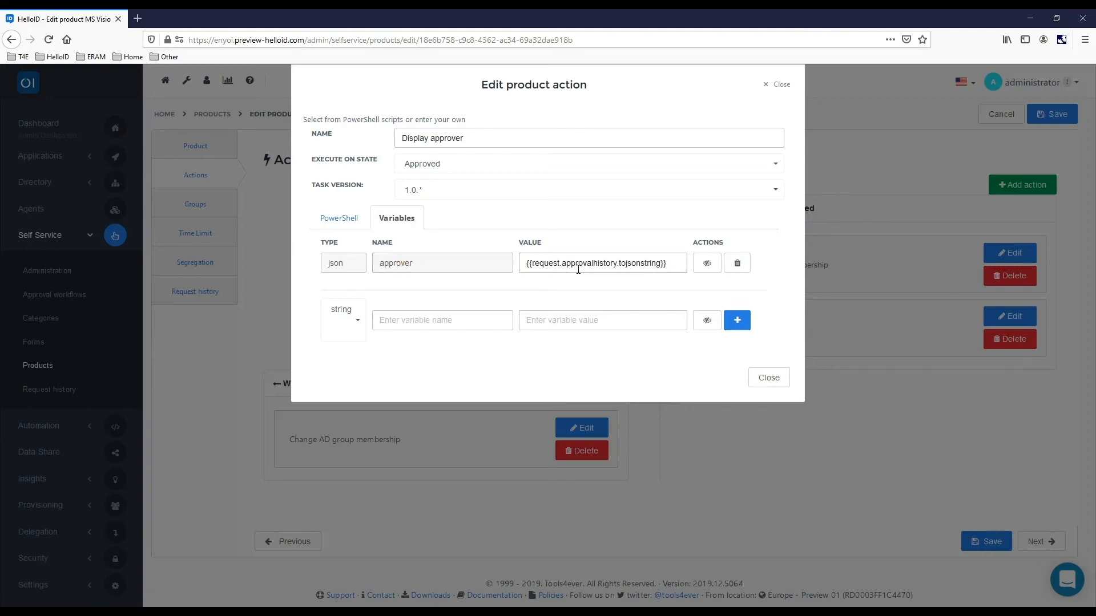
{"action": "left_click", "coordinate": [767, 381]}
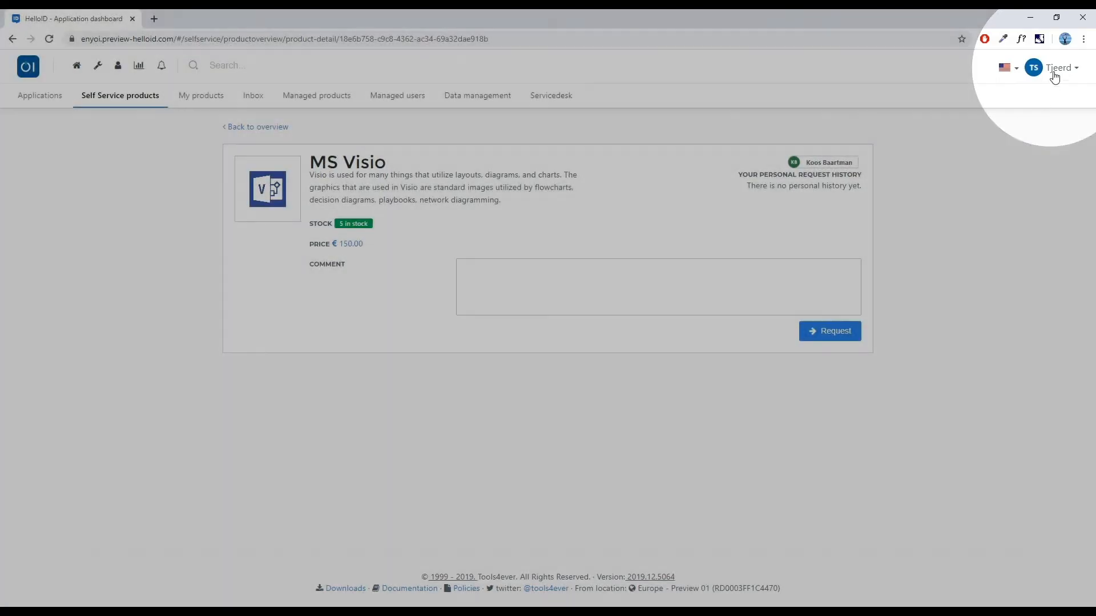
Request the MS Visio product as the self service user with the comment "Initial request."
{"action": "left_click", "coordinate": [492, 286]}
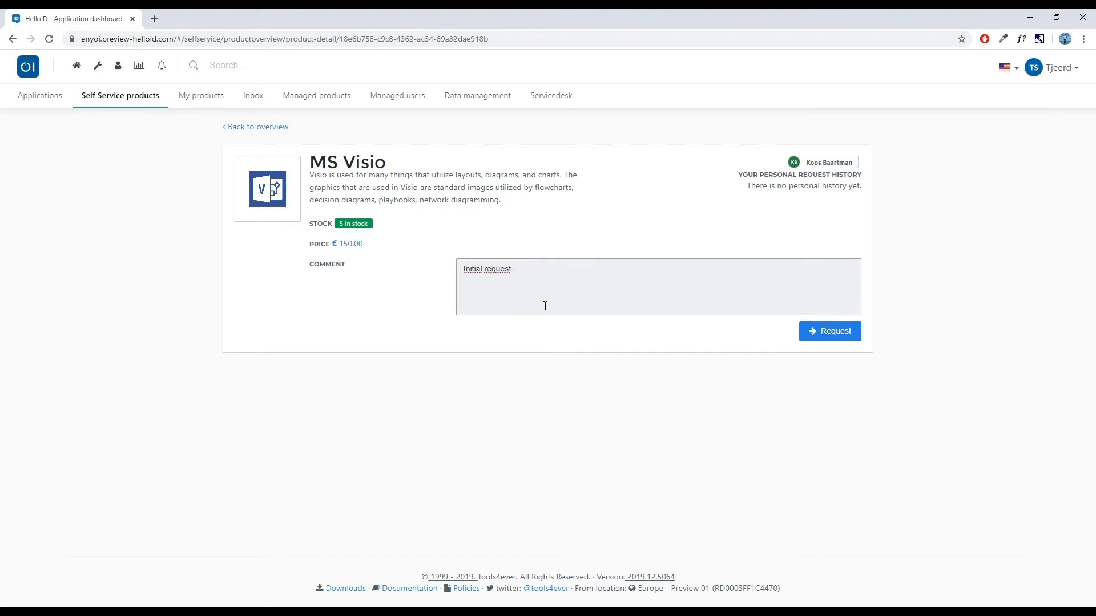
{"action": "left_click", "coordinate": [831, 333]}
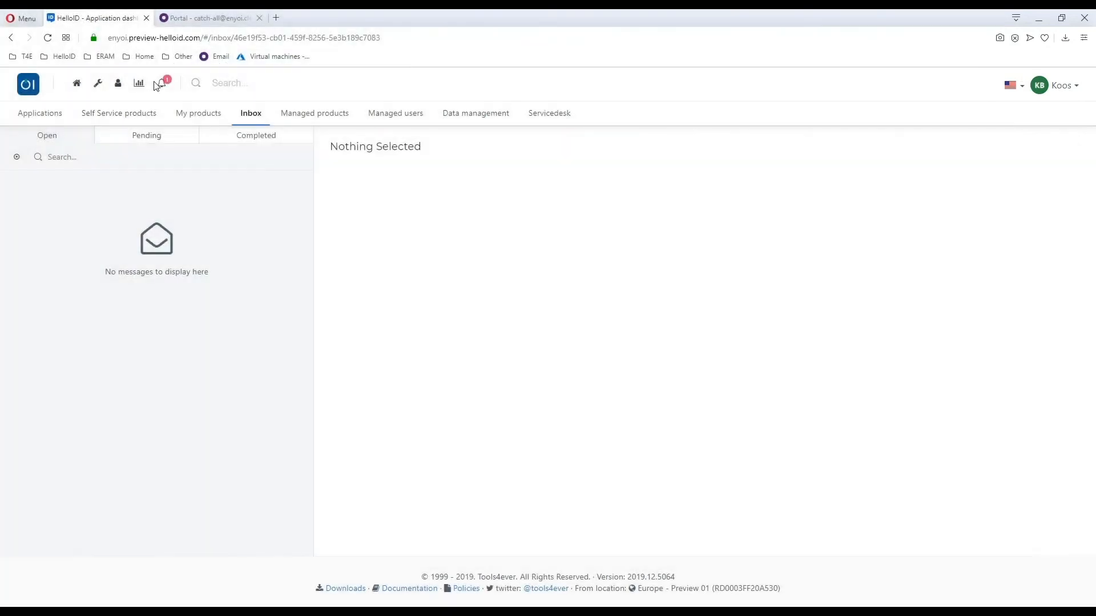
Refresh the first approver's portal and open the new MS Visio product request among the open inbox messages
{"action": "left_click", "coordinate": [163, 84]}
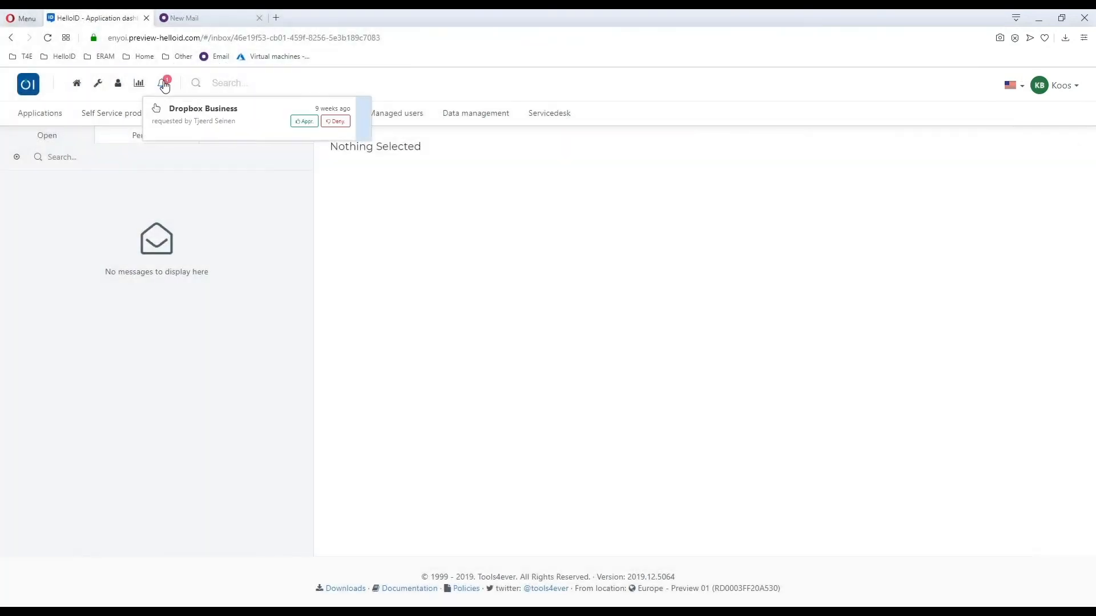
{"action": "left_click", "coordinate": [270, 197]}
{"action": "left_click", "coordinate": [48, 38]}
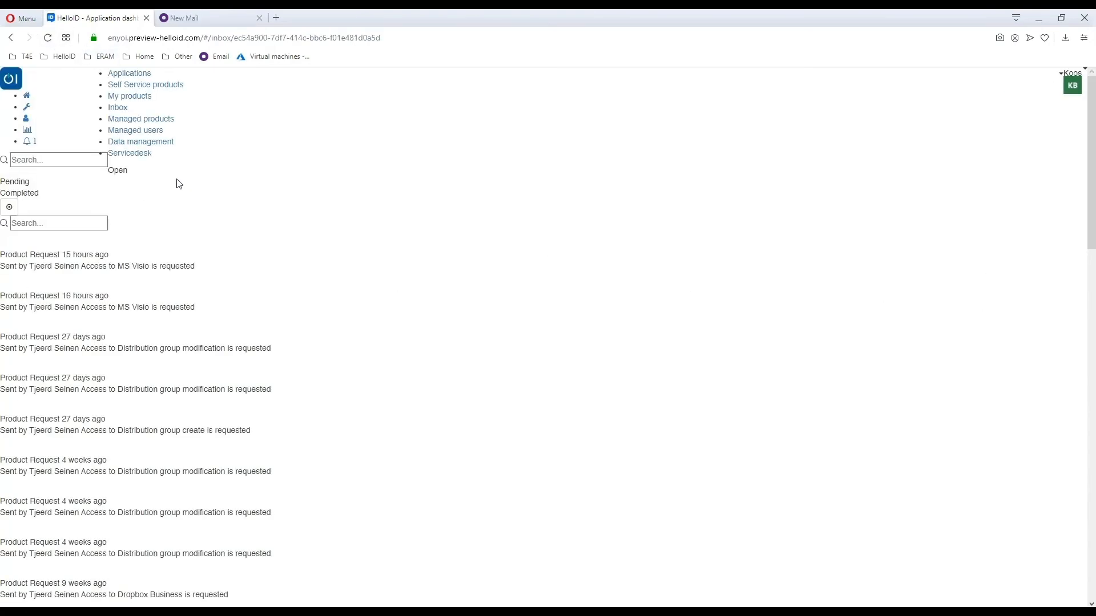
{"action": "left_click", "coordinate": [256, 116]}
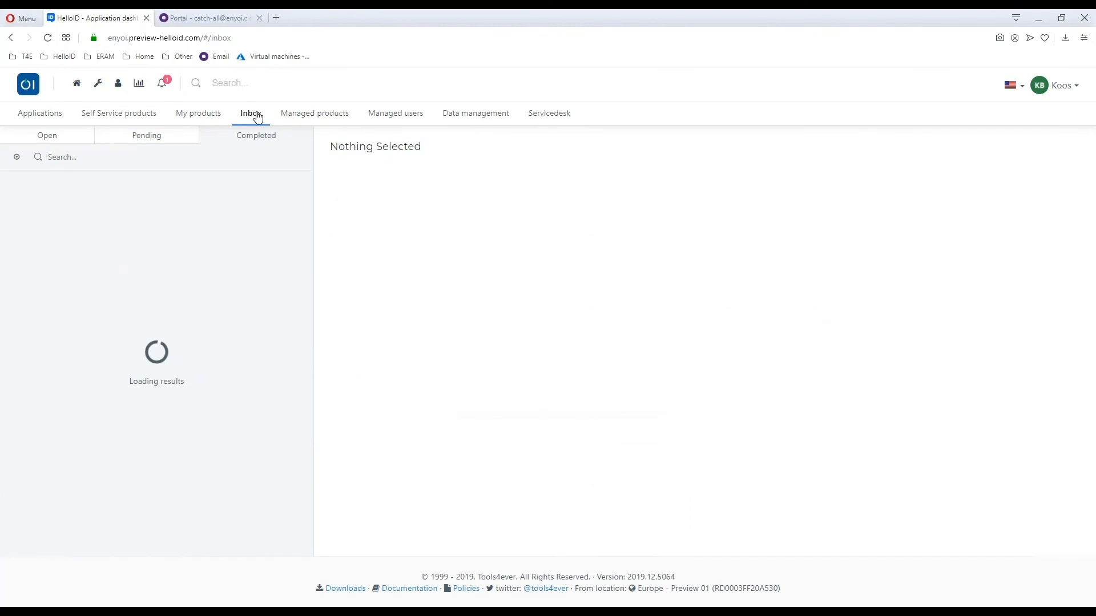
{"action": "left_click", "coordinate": [51, 135]}
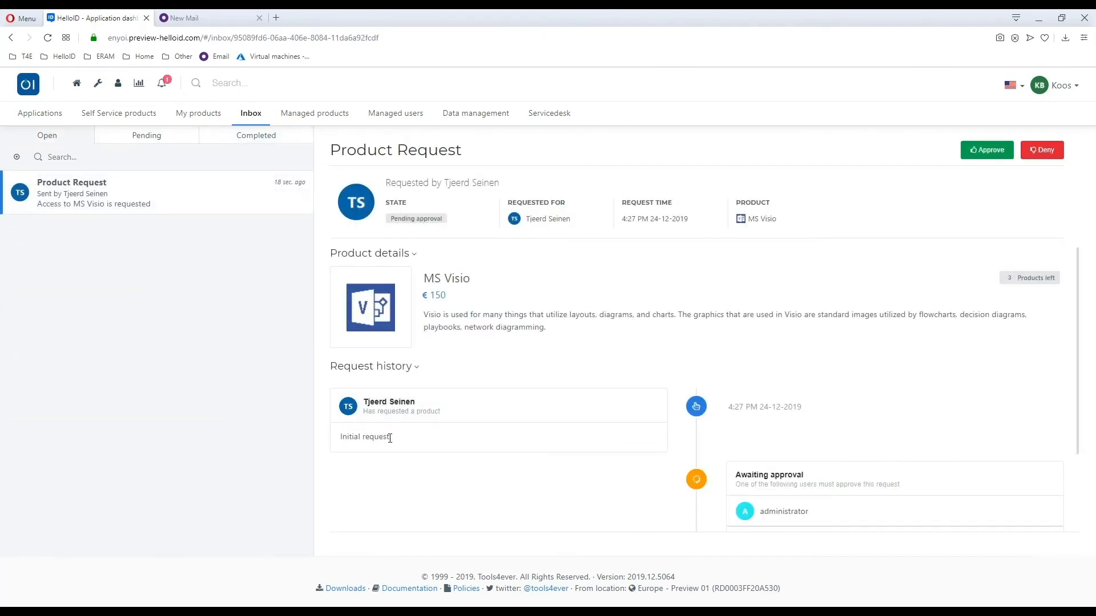
Approve the MS Visio request with a comment giving the approver's first name and "first step approve", copying the comment text before submitting
{"action": "left_click", "coordinate": [987, 150]}
{"action": "left_click", "coordinate": [509, 153]}
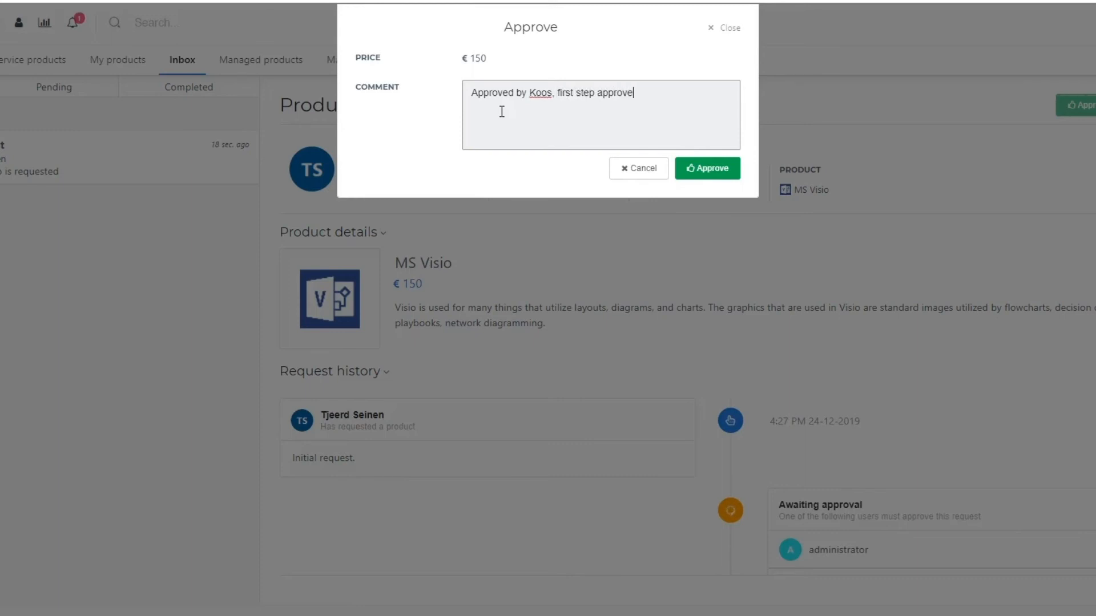
{"action": "triple_click", "coordinate": [501, 111]}
{"action": "key", "text": "ctrl+c"}
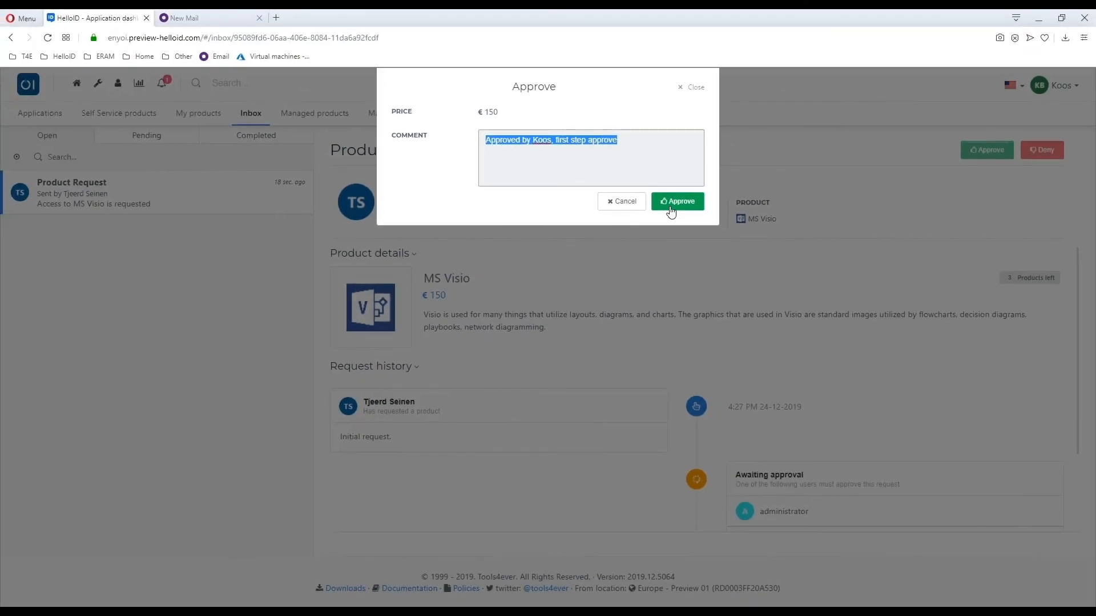
{"action": "left_click", "coordinate": [705, 174]}
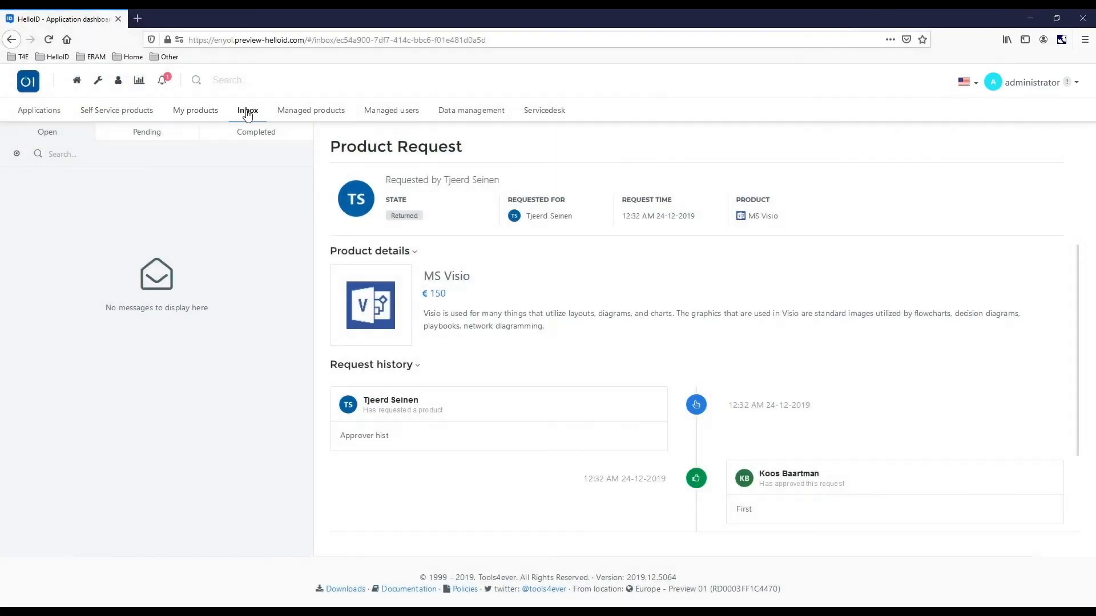
Open the MS Visio request in the administrator's inbox and approve it with the comment "Approved by admin, second step approve"
{"action": "left_click", "coordinate": [80, 137]}
{"action": "left_click", "coordinate": [53, 139]}
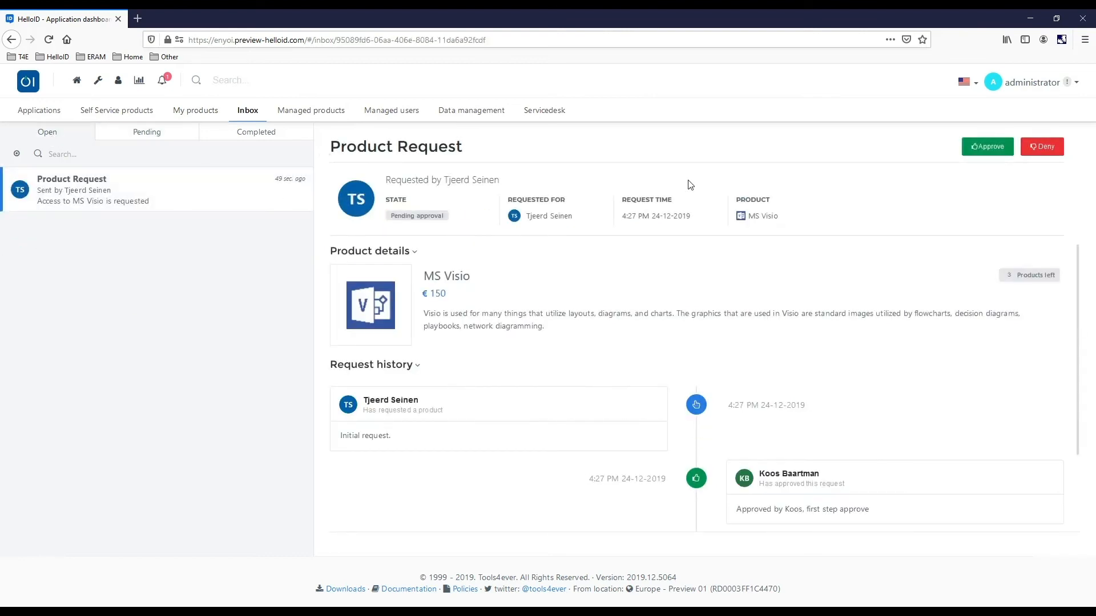
{"action": "left_click", "coordinate": [999, 149]}
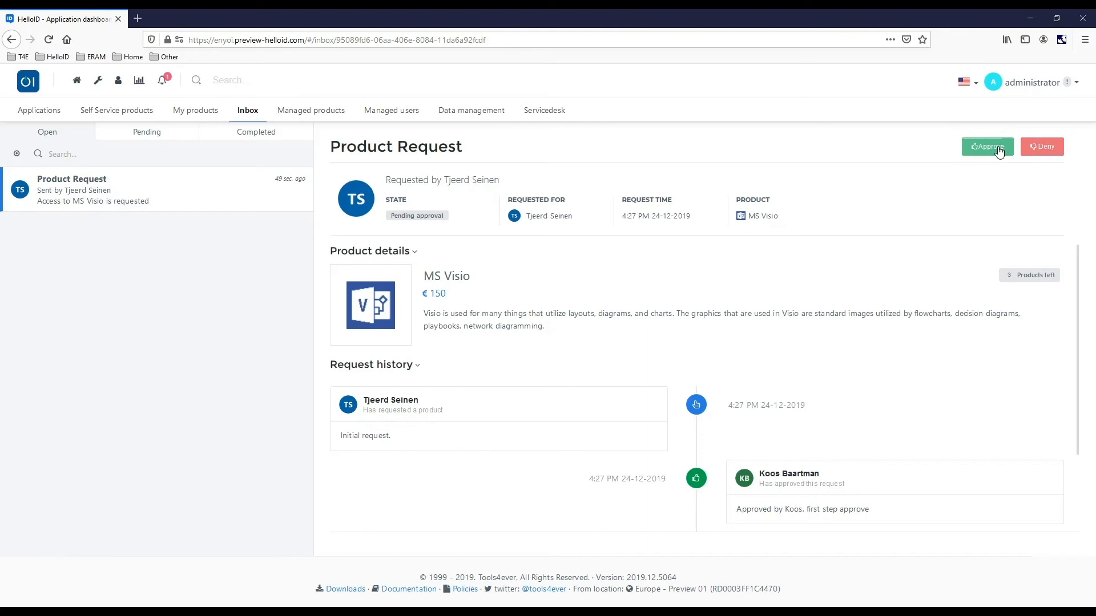
{"action": "left_click", "coordinate": [612, 159]}
{"action": "key", "text": "ctrl+v"}
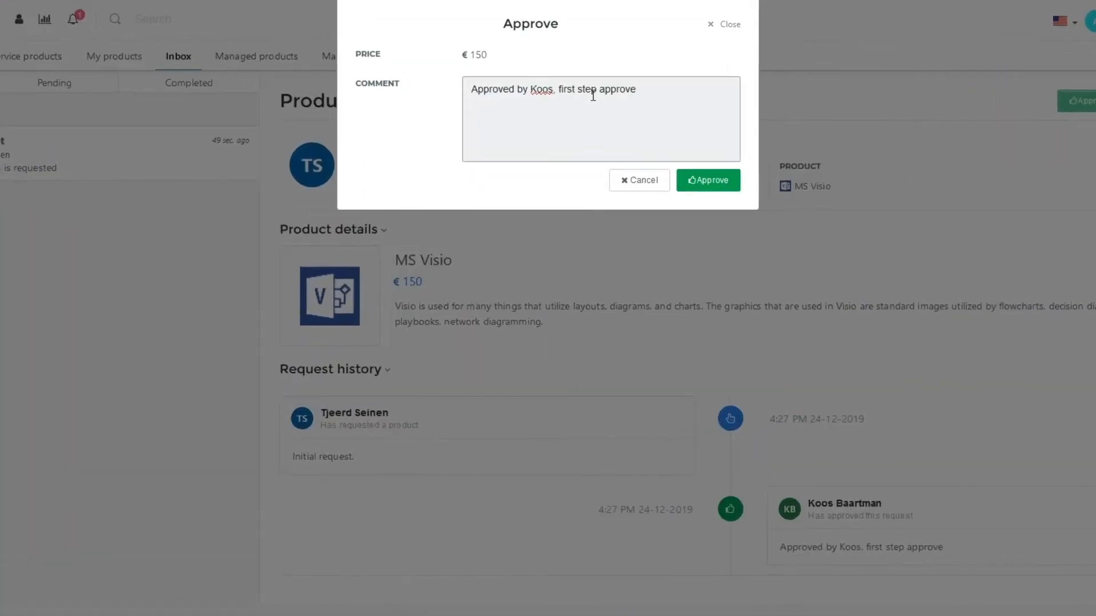
{"action": "double_click", "coordinate": [568, 90]}
{"action": "type", "text": "second"}
{"action": "double_click", "coordinate": [541, 90]}
{"action": "type", "text": "admin"}
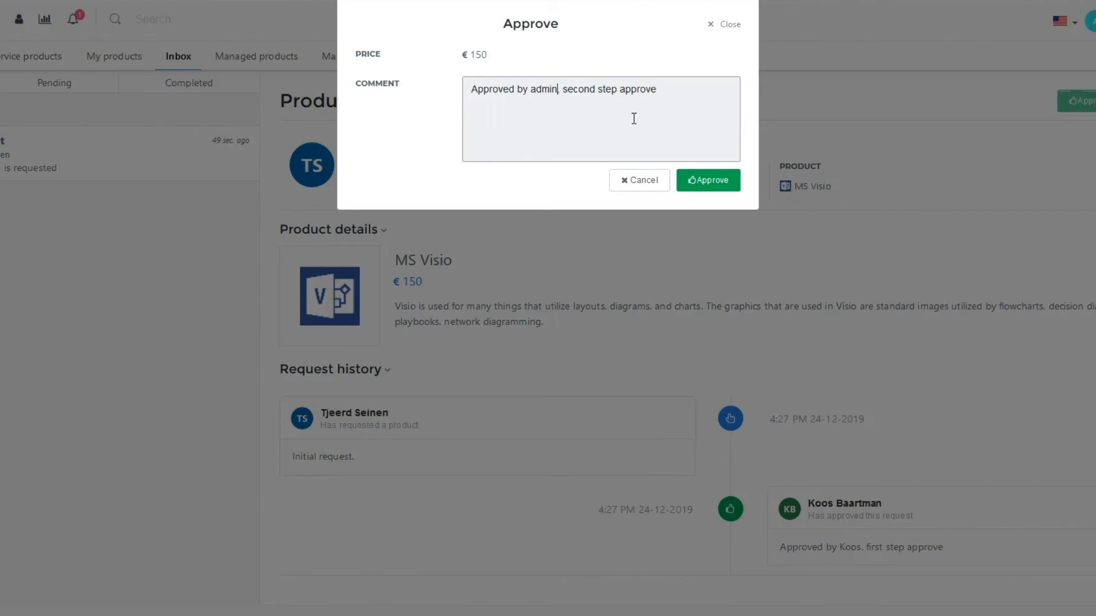
{"action": "left_click", "coordinate": [708, 179]}
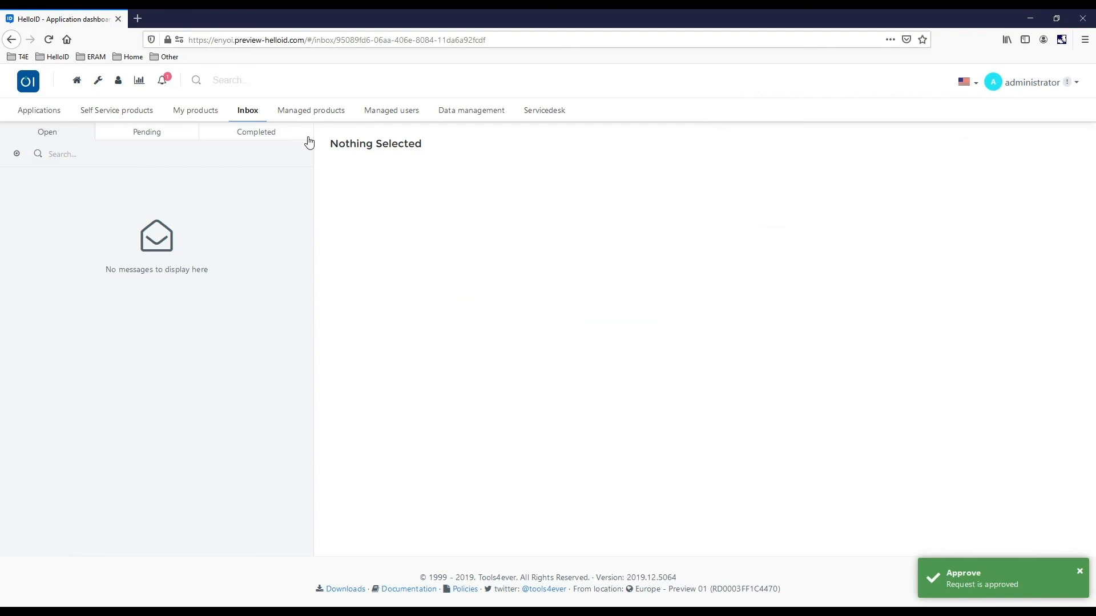
Open the newest MS Visio request's details in the admin request history and view the log of its Display approver task
{"action": "left_click", "coordinate": [98, 82]}
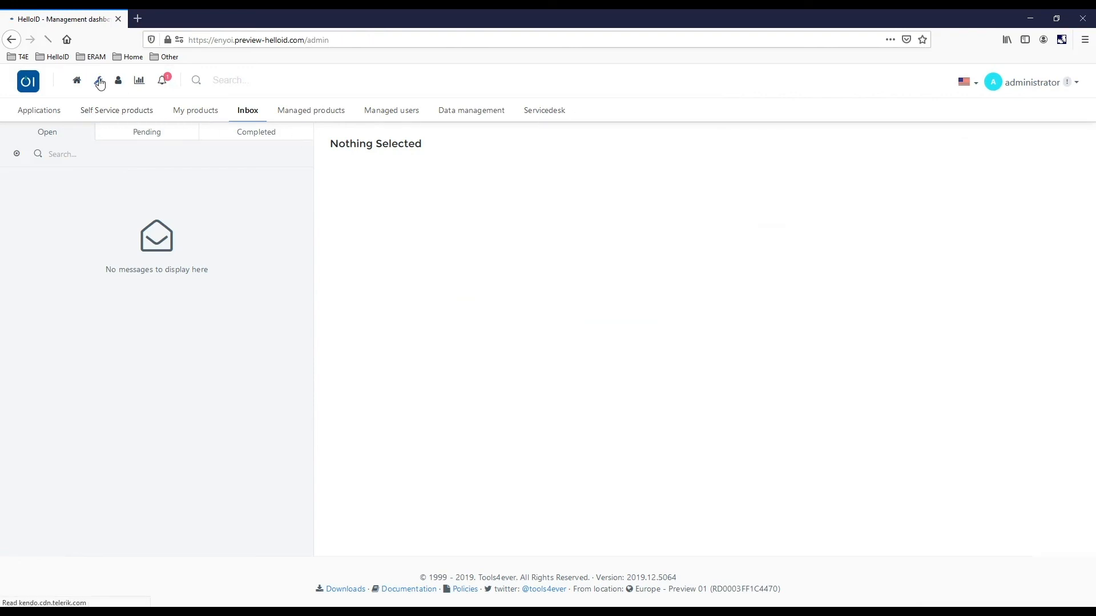
{"action": "left_click", "coordinate": [45, 236]}
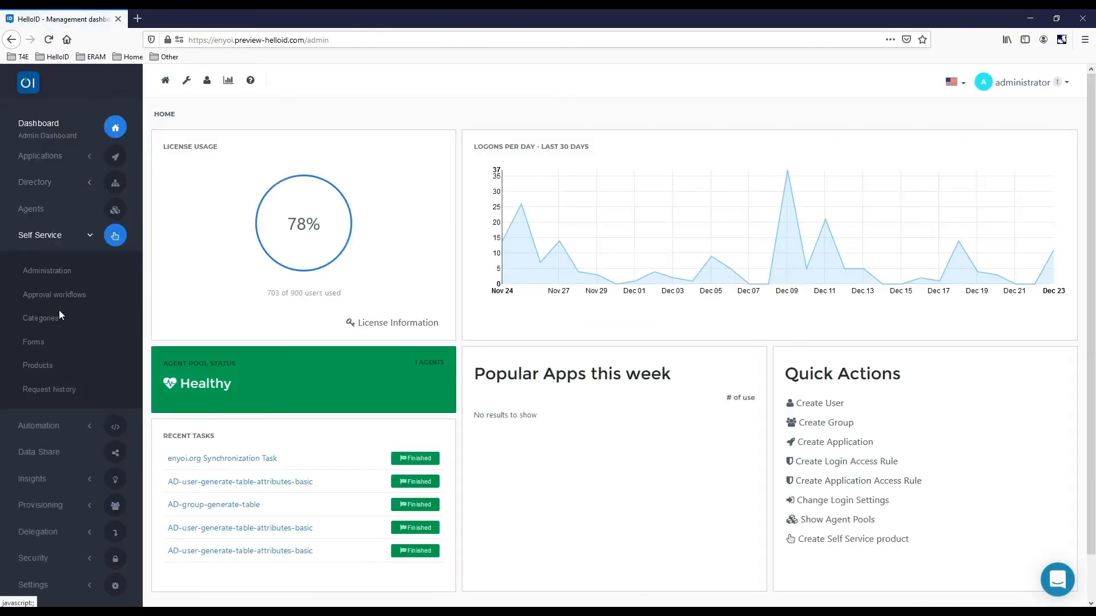
{"action": "left_click", "coordinate": [40, 392]}
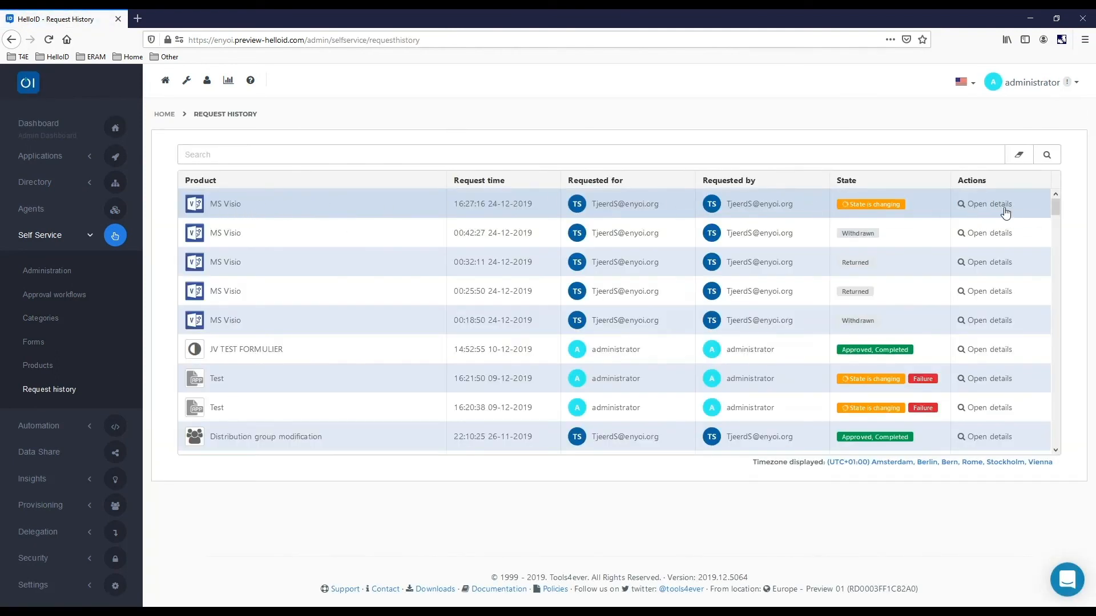
{"action": "left_click", "coordinate": [974, 207]}
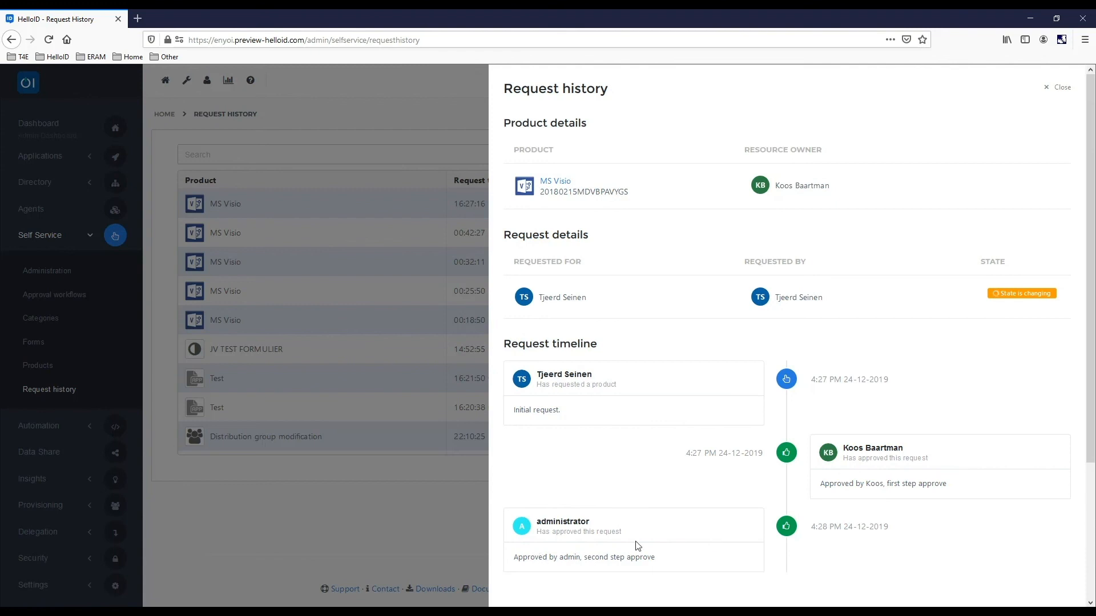
{"action": "scroll", "coordinate": [638, 546], "scroll_direction": "down", "scroll_amount": 3}
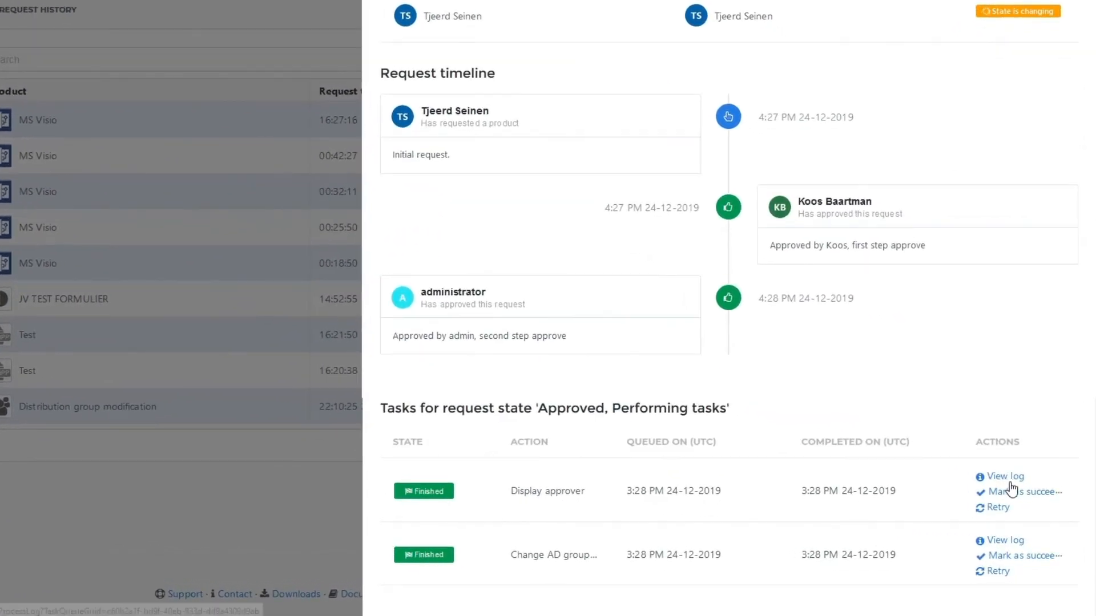
{"action": "left_click", "coordinate": [1003, 479]}
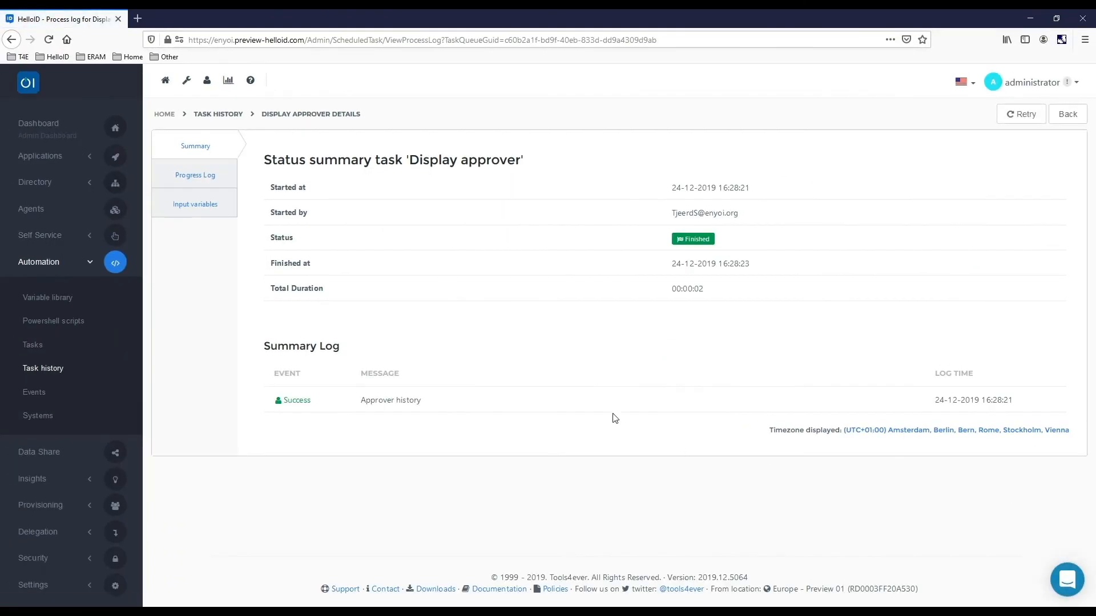
Examine the approver array in the task's input variables, expanding both approval entries and their user details
{"action": "left_click", "coordinate": [191, 205]}
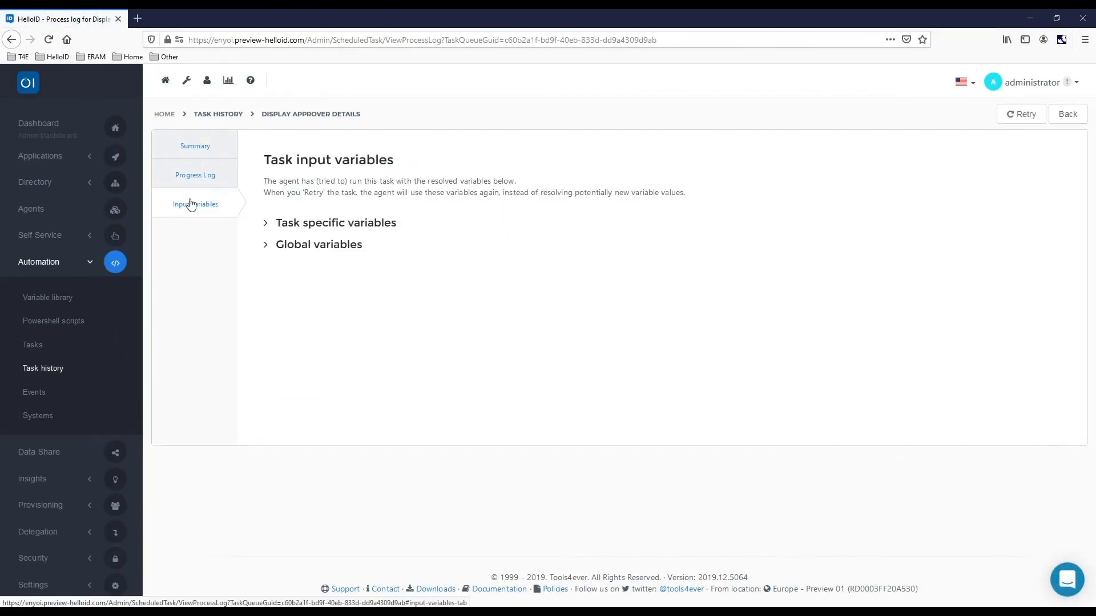
{"action": "left_click", "coordinate": [266, 223]}
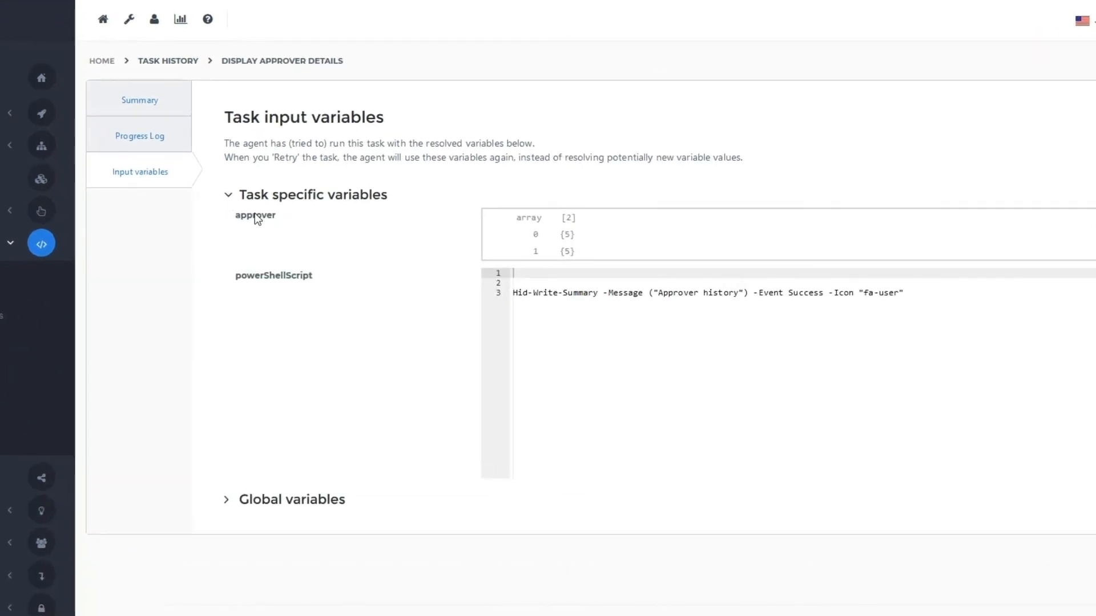
{"action": "left_click", "coordinate": [570, 236]}
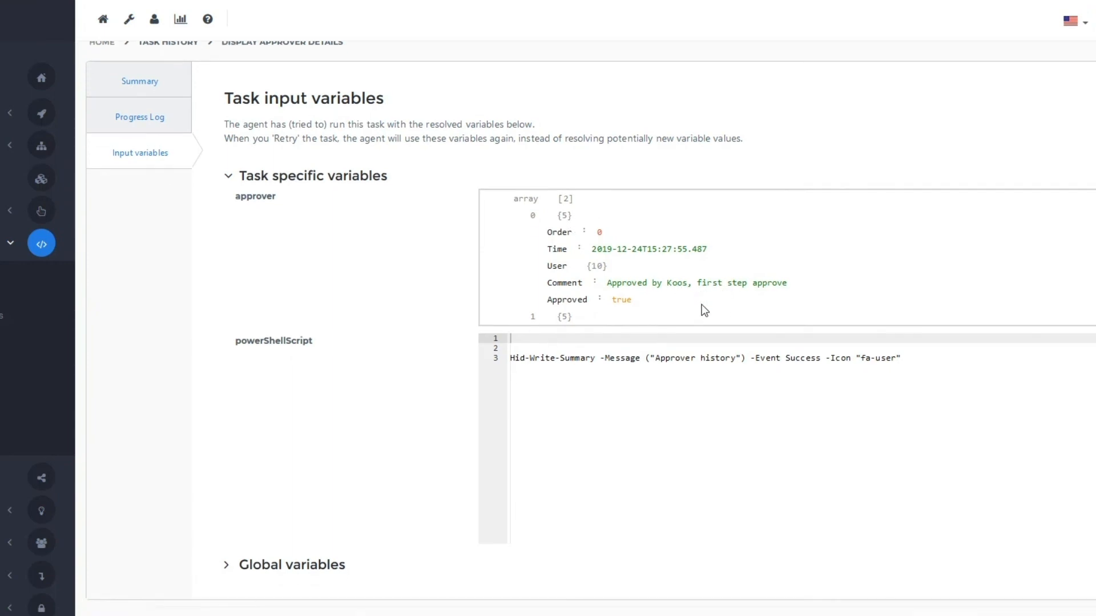
{"action": "left_click", "coordinate": [559, 290]}
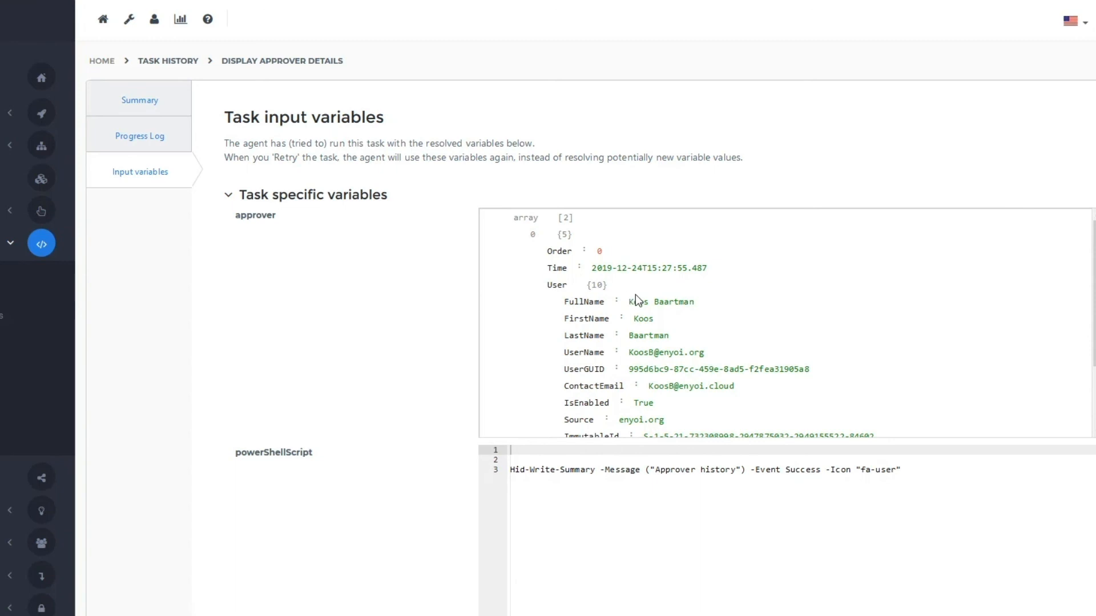
{"action": "scroll", "coordinate": [588, 274], "scroll_direction": "down", "scroll_amount": 3}
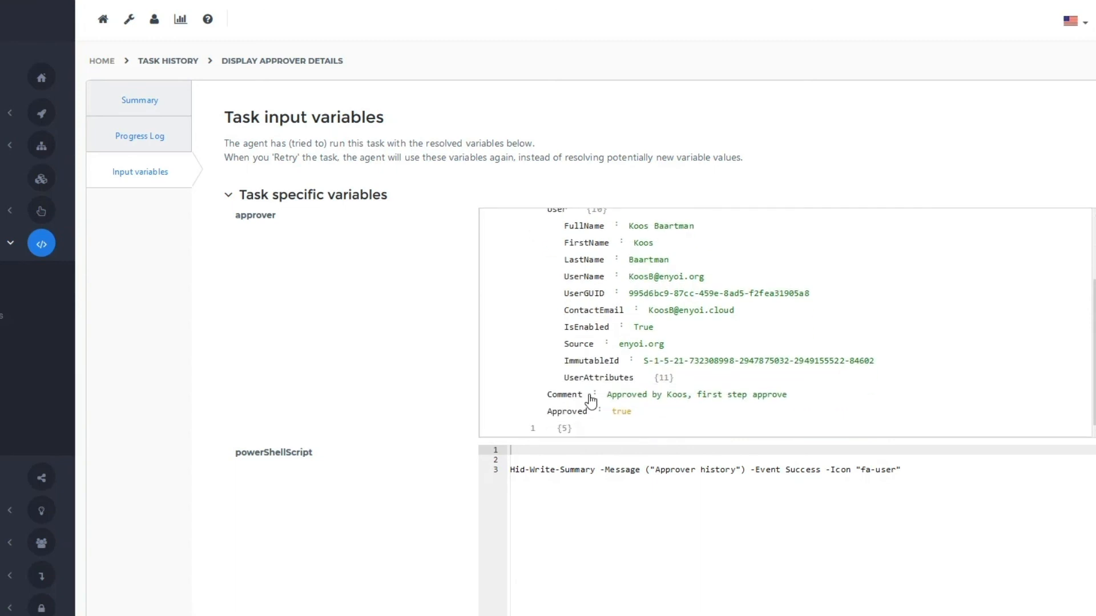
{"action": "left_click", "coordinate": [563, 429]}
{"action": "scroll", "coordinate": [674, 356], "scroll_direction": "down", "scroll_amount": 3}
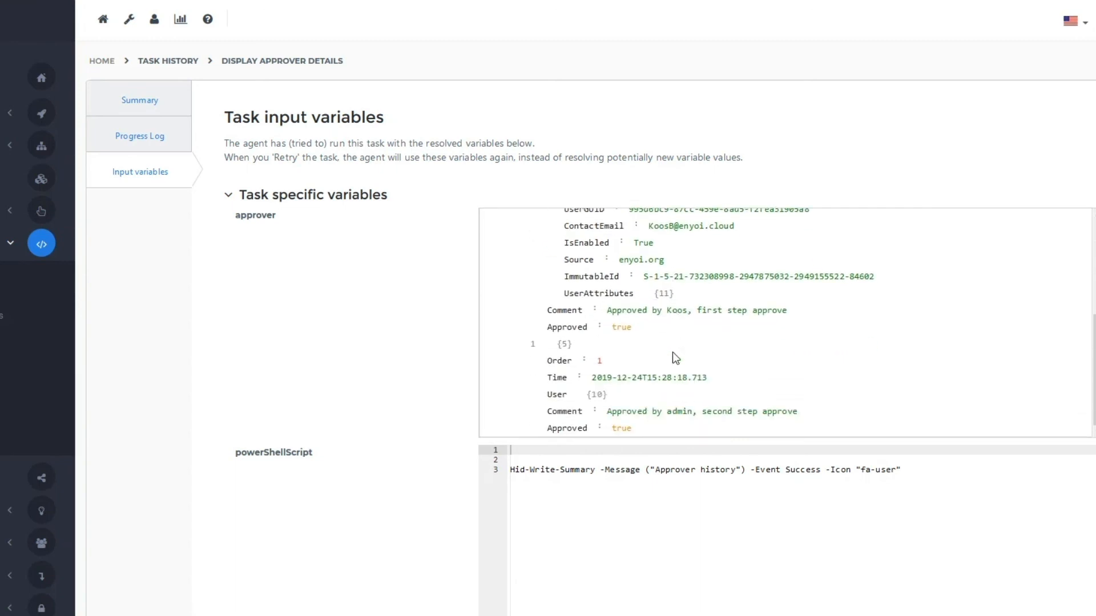
{"action": "left_click", "coordinate": [603, 398]}
{"action": "scroll", "coordinate": [746, 352], "scroll_direction": "down", "scroll_amount": 6}
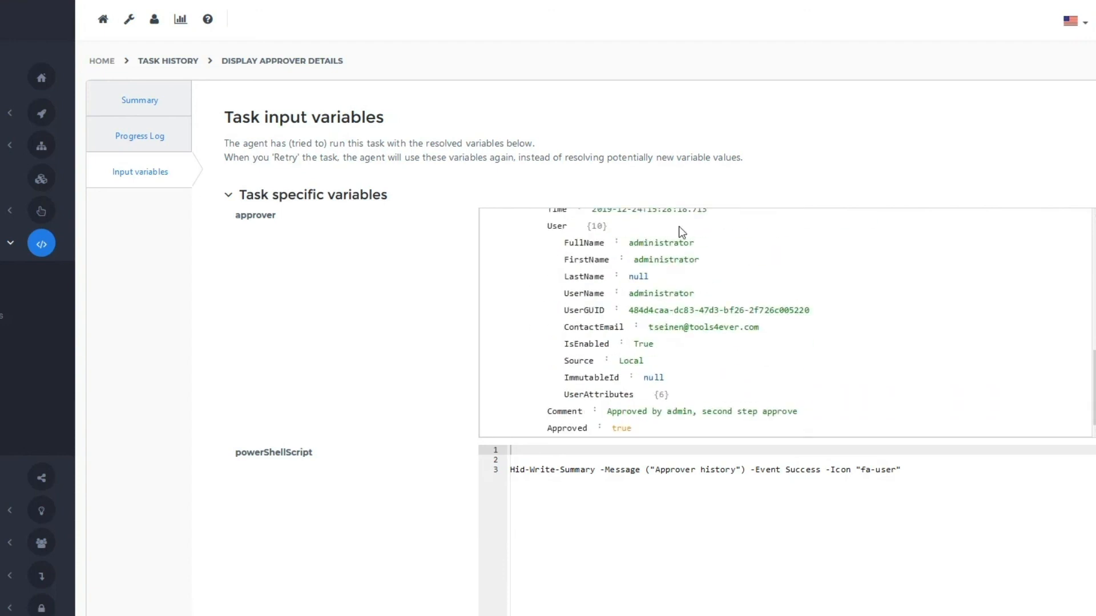